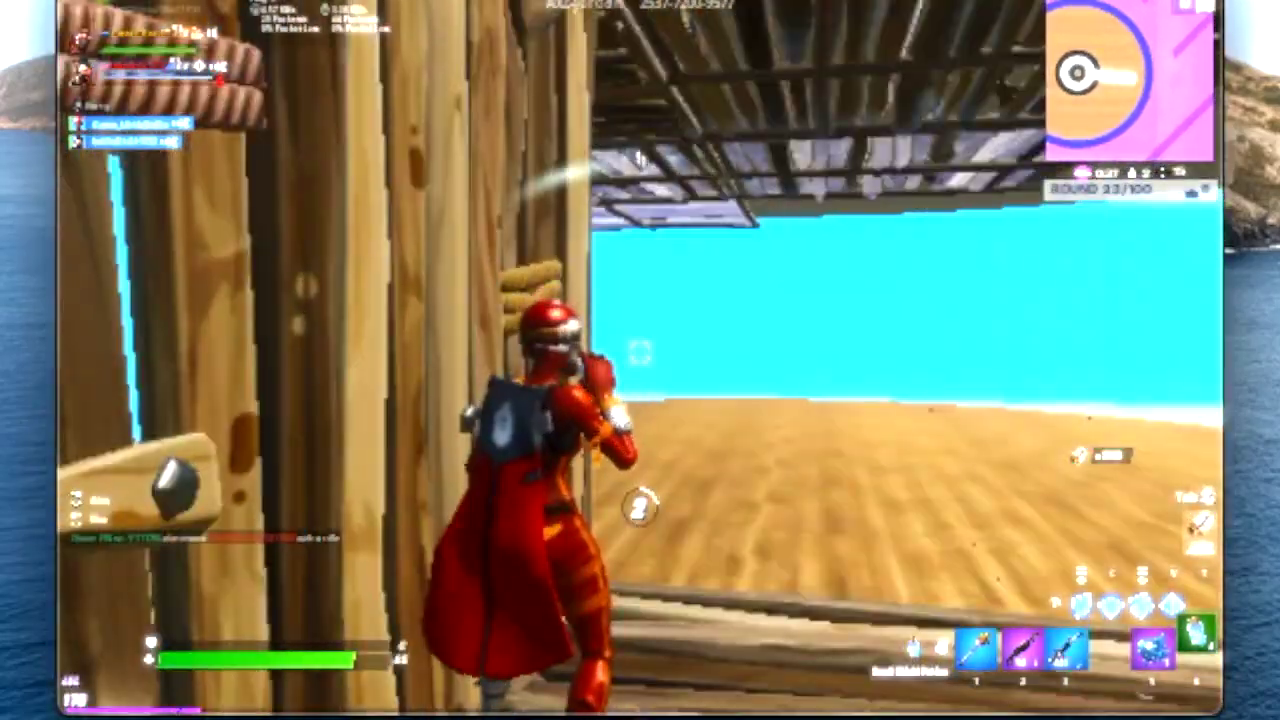
key("f")
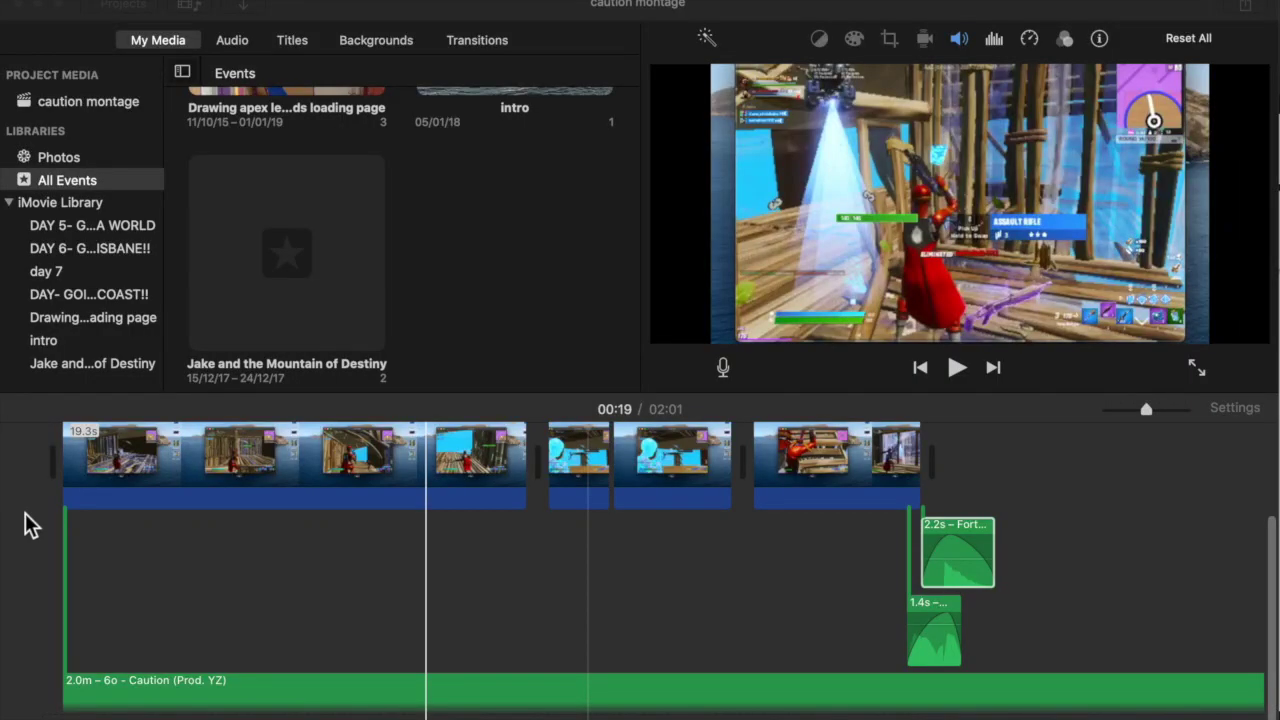
- Look over the montage timeline's game clips, the Caution music track, and the Shockwave and Fortnite Legendary Pump sound effects
left_click(54, 495)
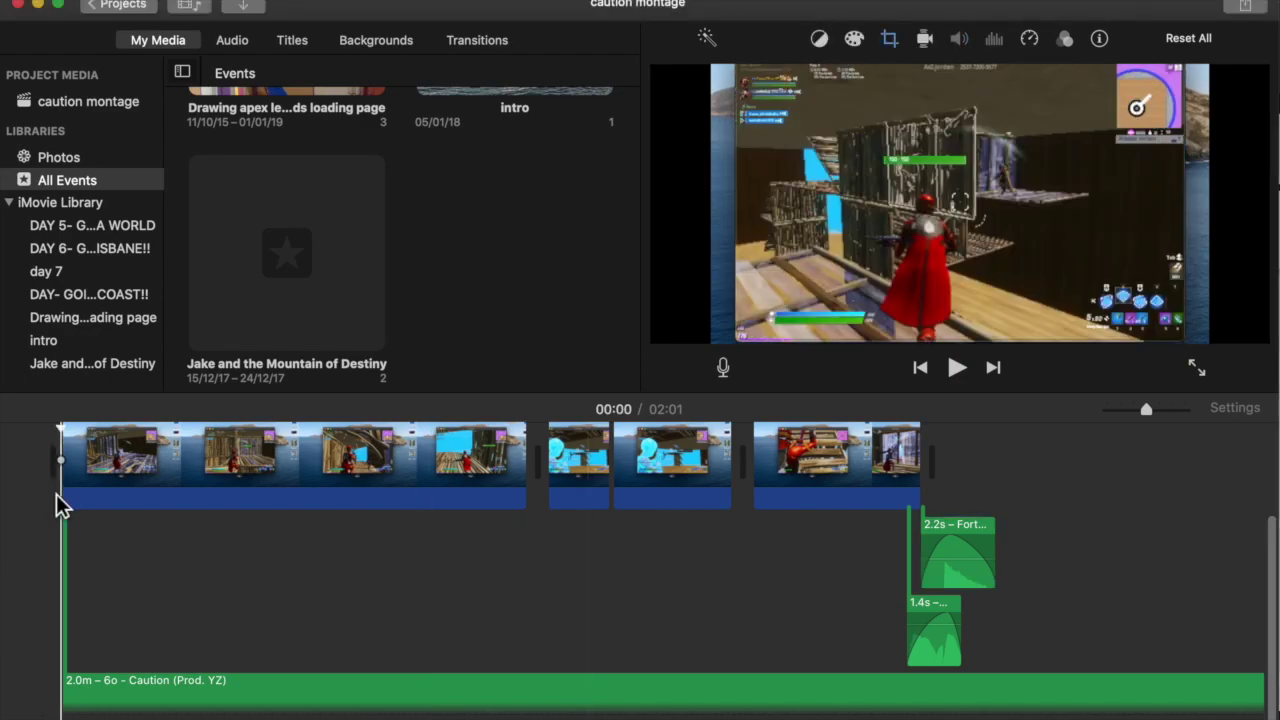
scroll(281, 471, "down", 2)
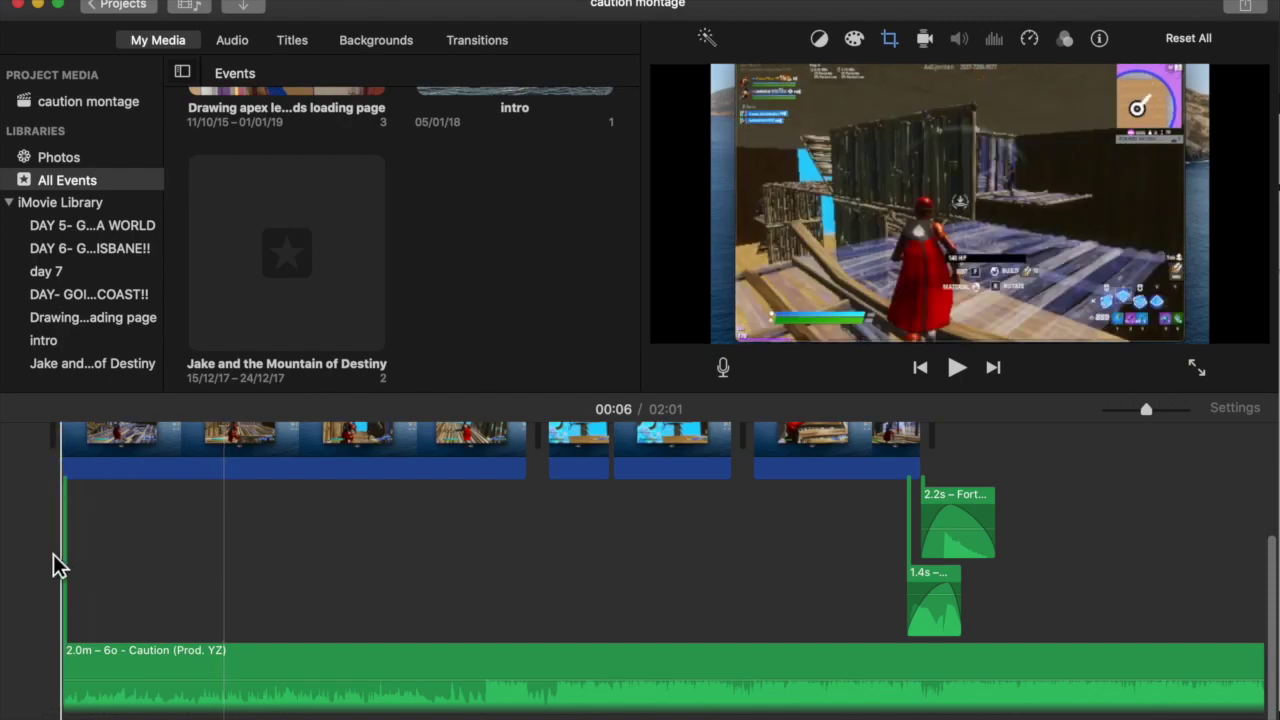
left_click(190, 547)
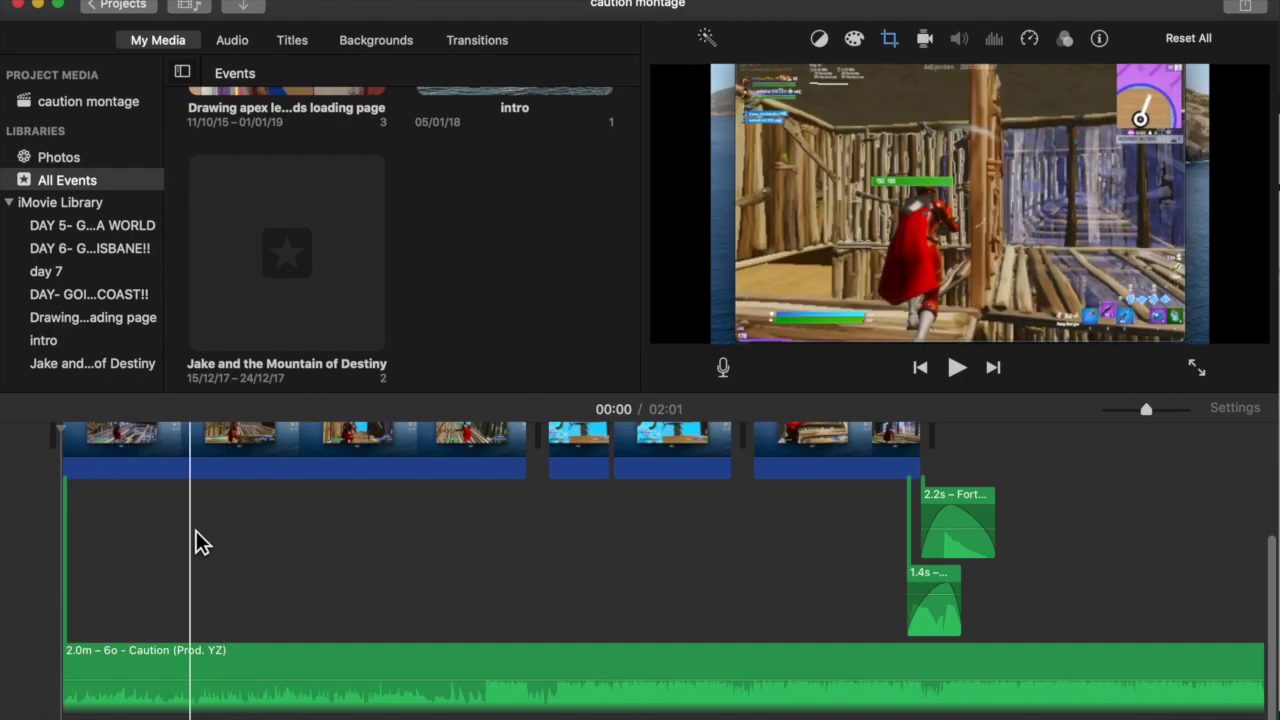
scroll(249, 517, "up", 5)
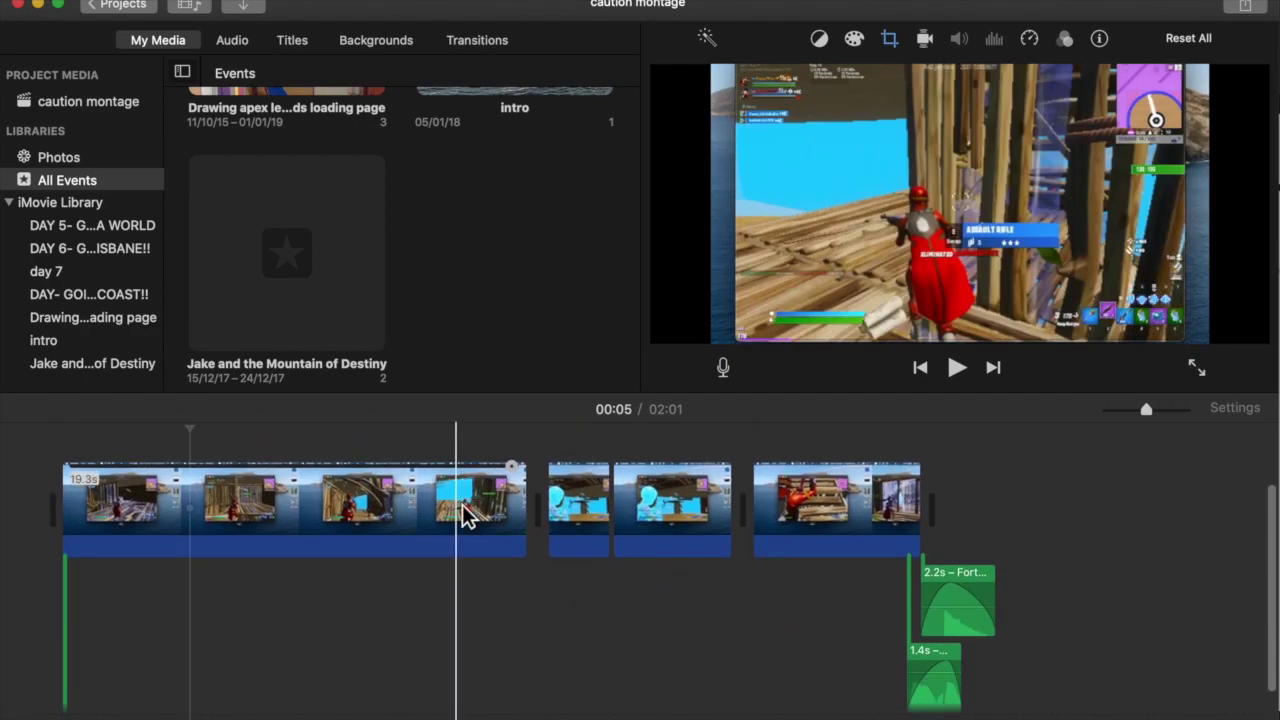
scroll(180, 640, "down", 5)
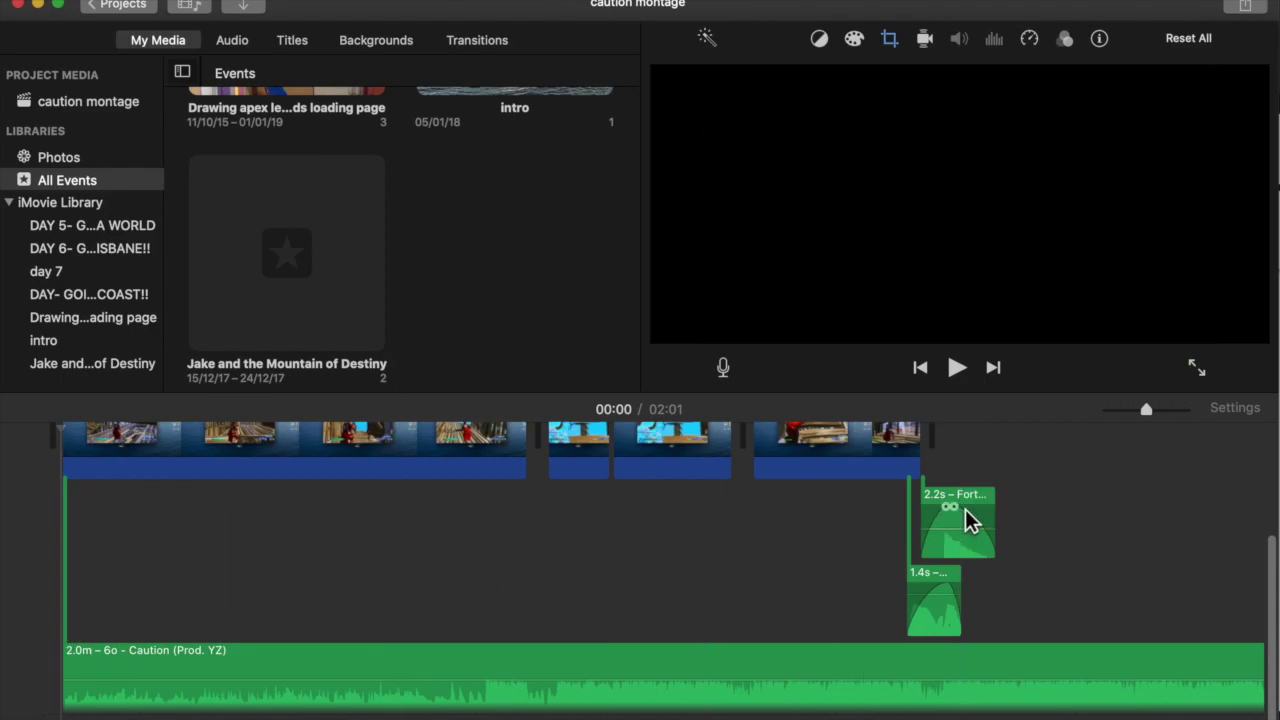
key("super+equal")
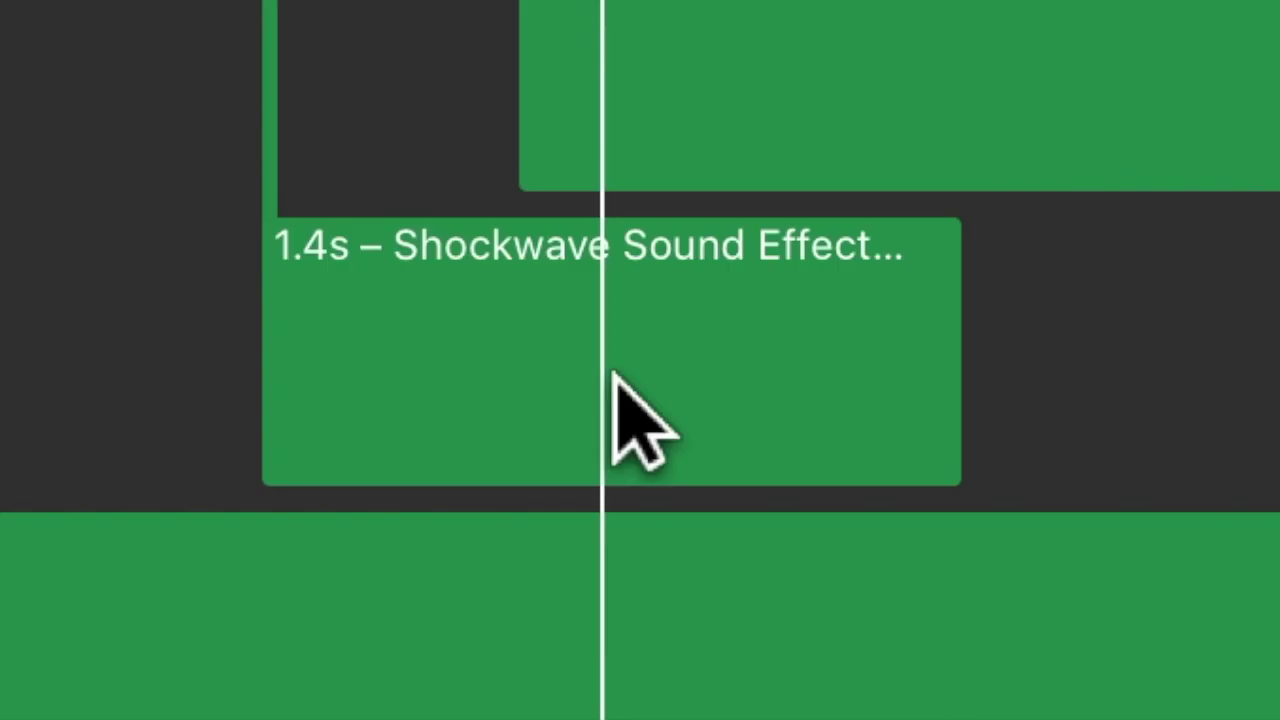
left_click(946, 607)
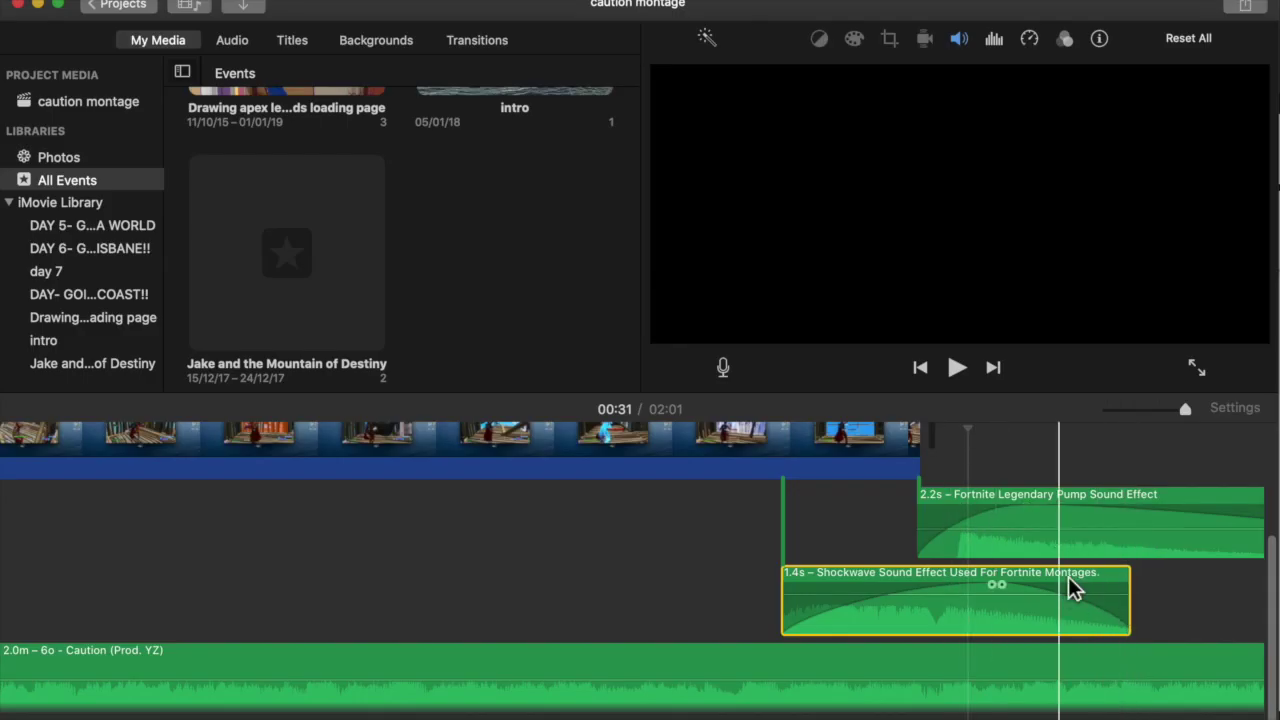
scroll(880, 560, "left", 3)
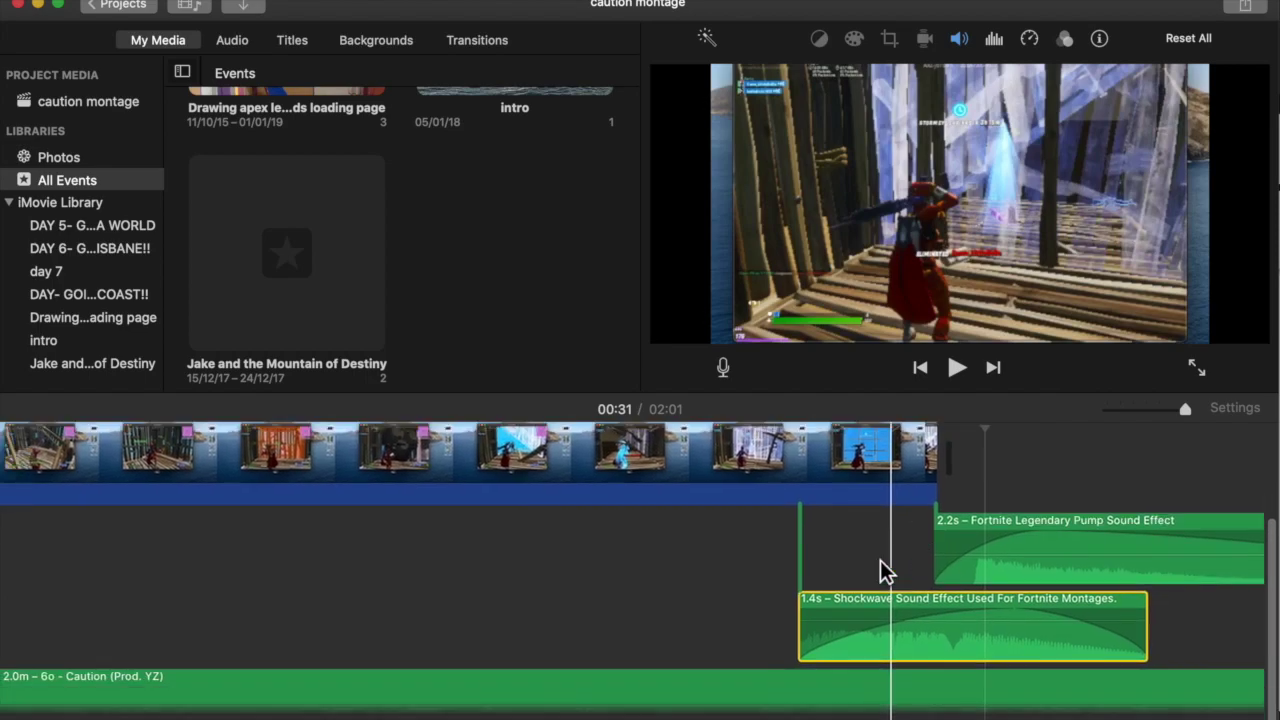
scroll(472, 665, "up", 3)
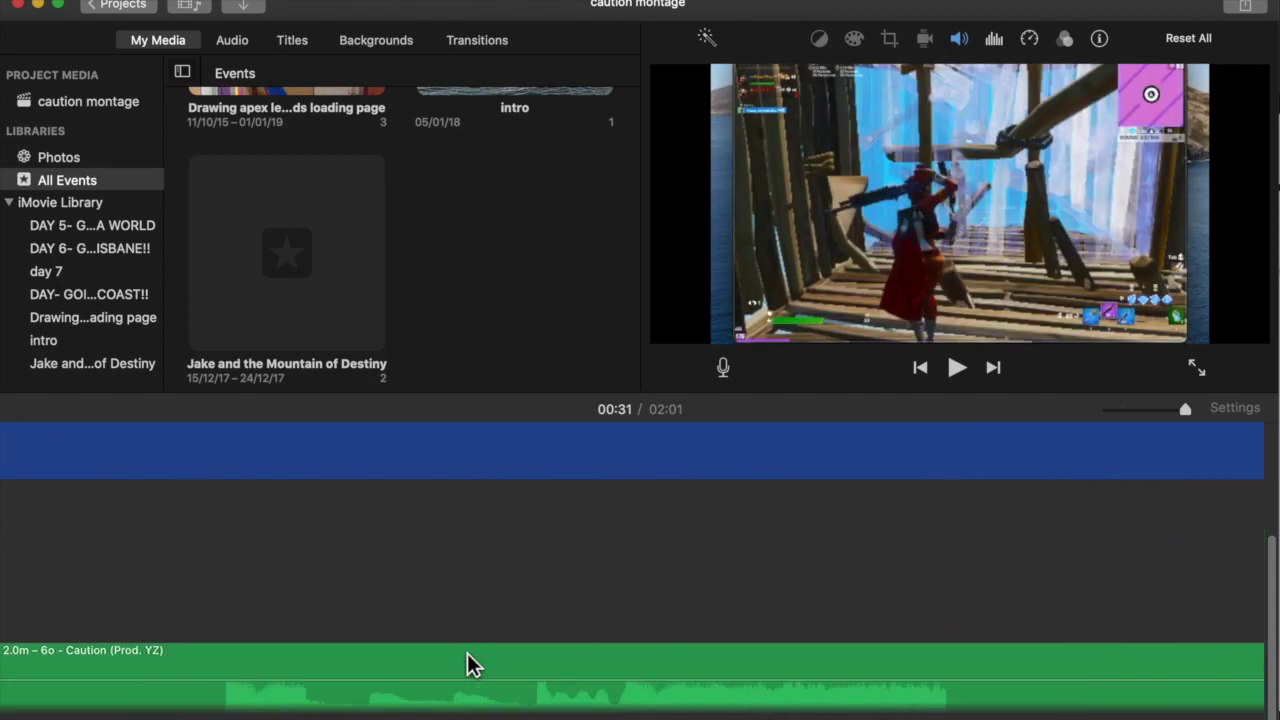
- Split the Caution music track at about 00:17, where its waveform becomes louder
scroll(472, 665, "left", 5)
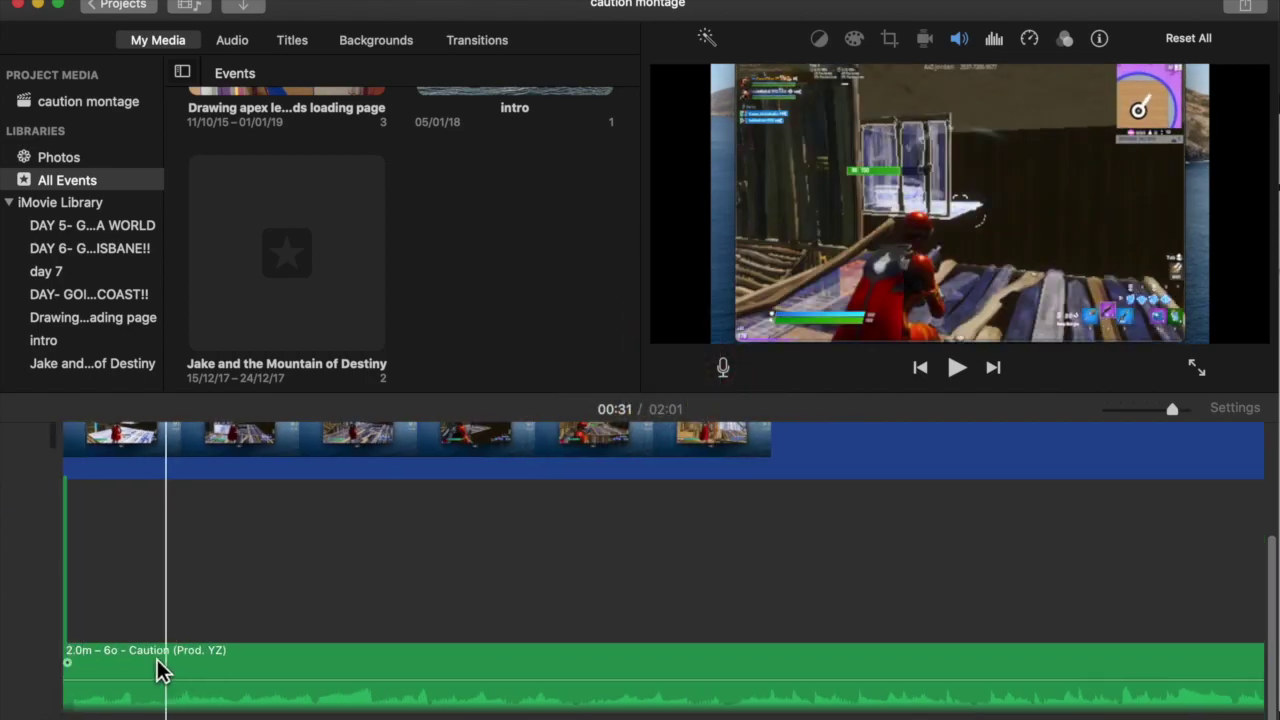
scroll(344, 528, "up", 3)
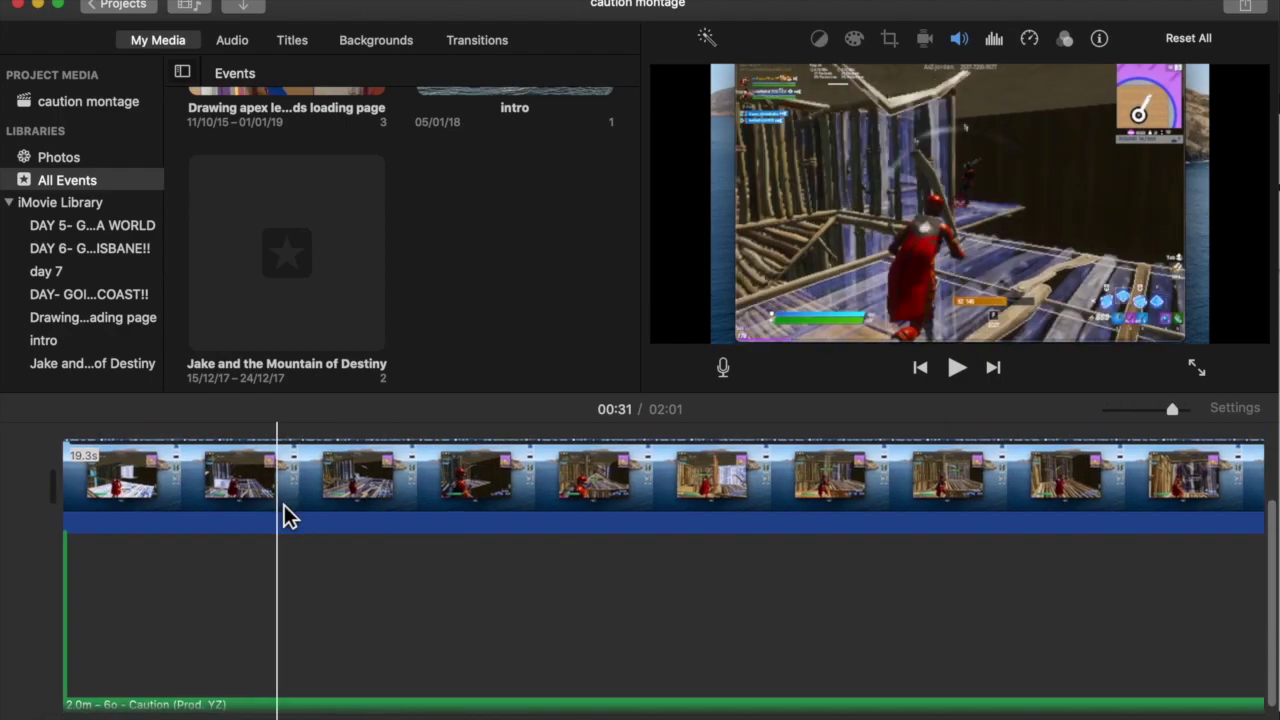
scroll(284, 507, "down", 3)
scroll(284, 505, "down", 3)
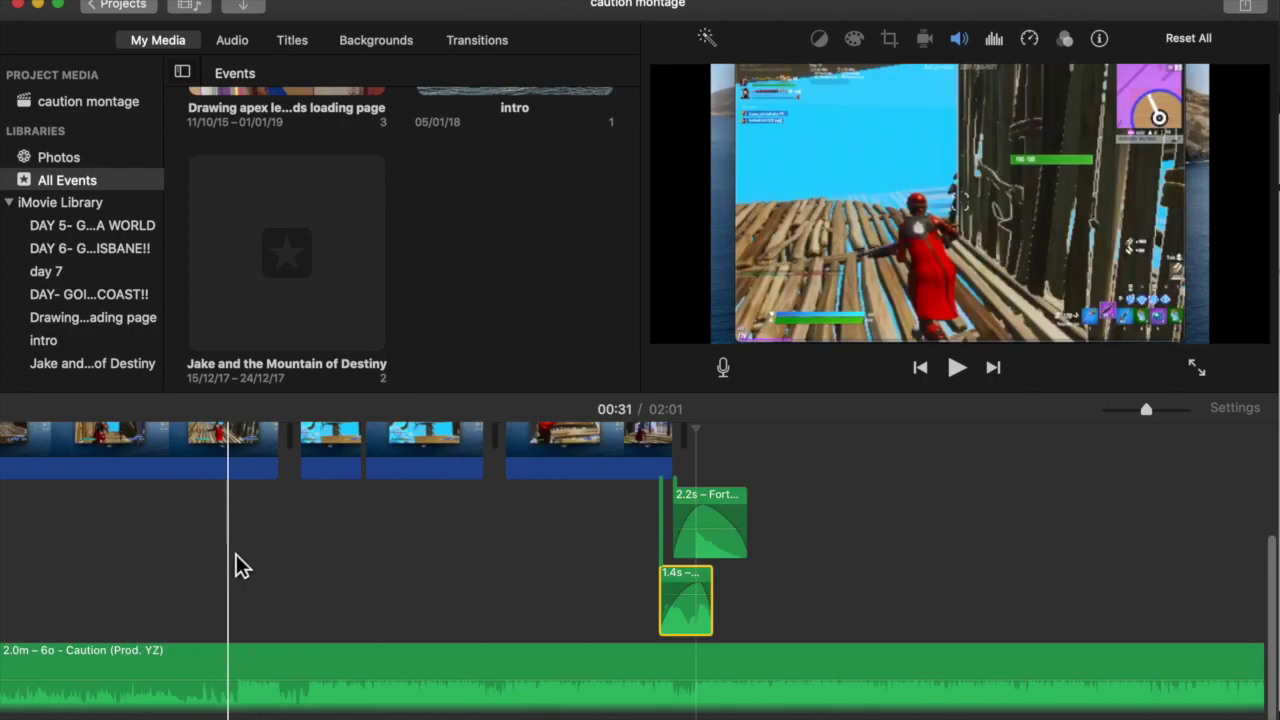
scroll(237, 556, "up", 3)
scroll(462, 558, "left", 4)
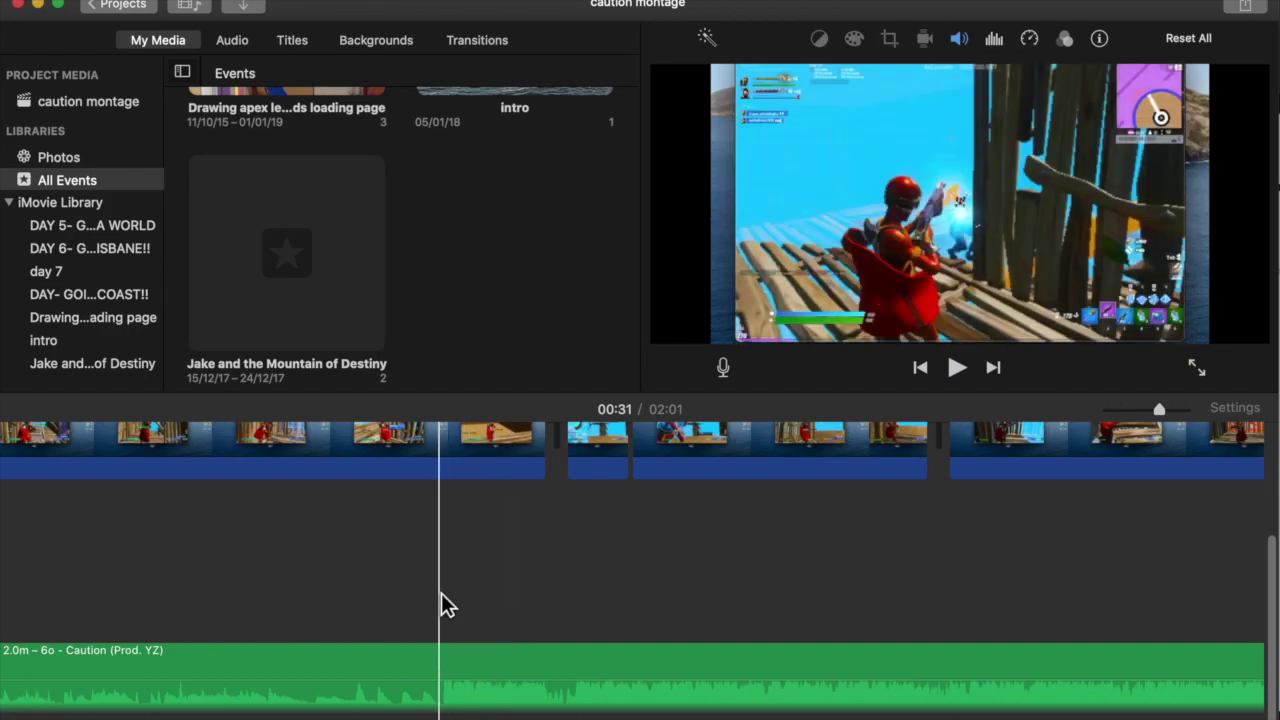
key("space")
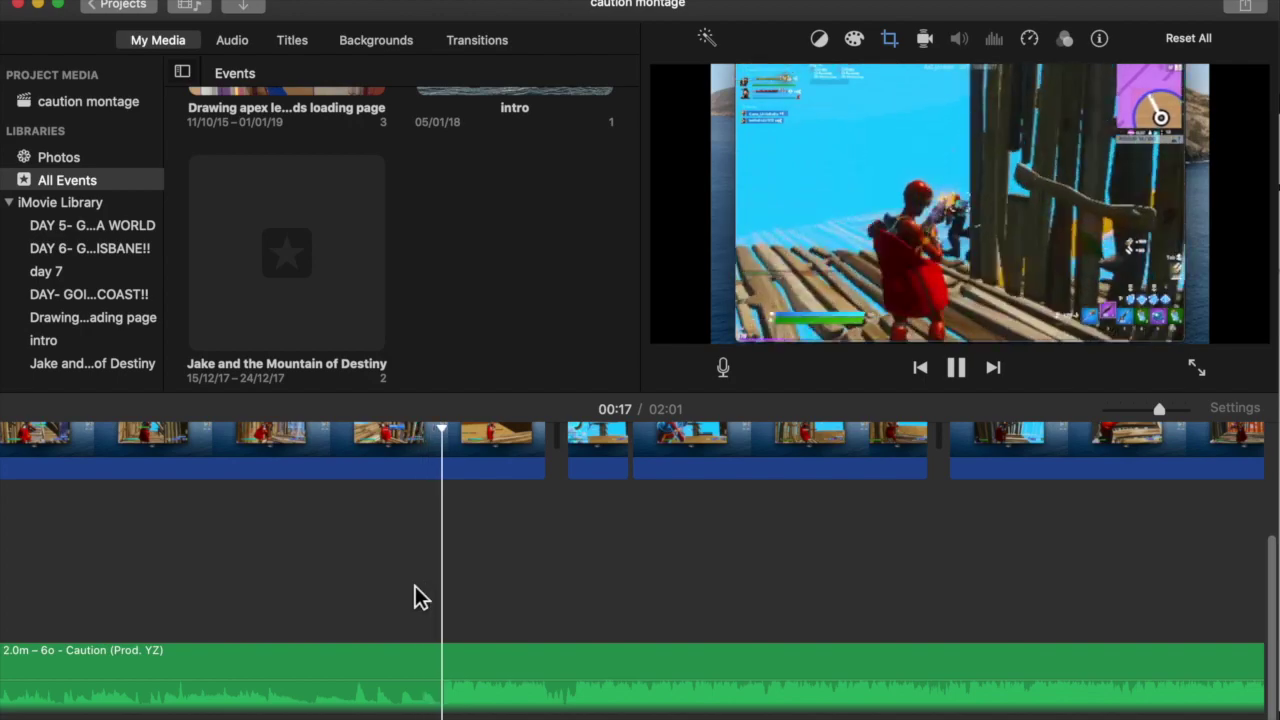
key("space")
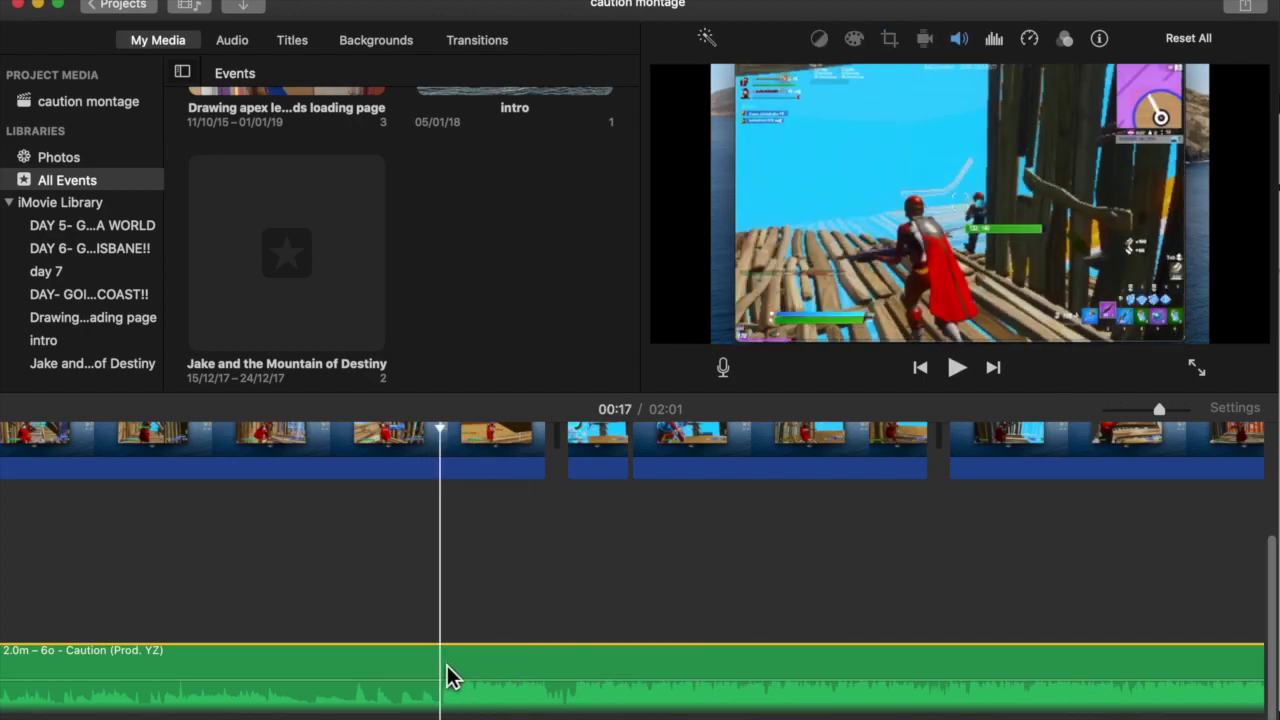
right_click(451, 677)
left_click(490, 564)
- Apply the Muffled audio effect to the first part of the split Caution music track
scroll(366, 600, "left", 3)
scroll(364, 603, "left", 4)
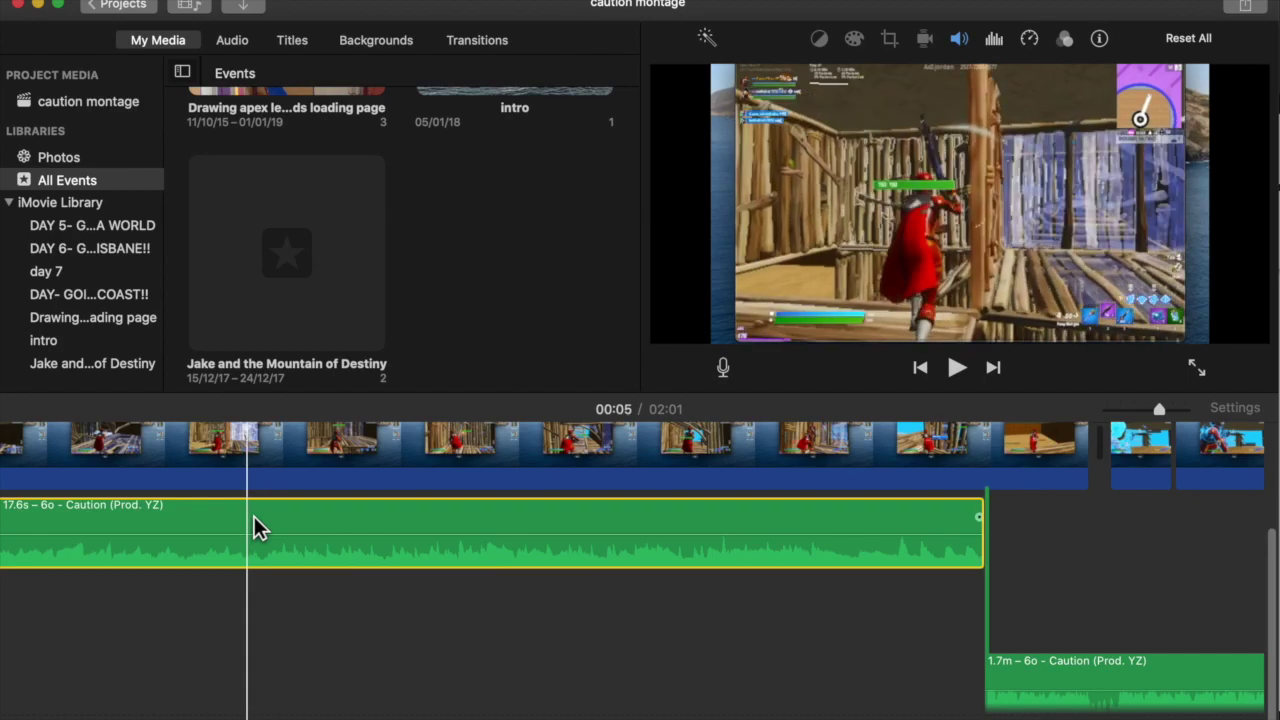
left_click(1037, 41)
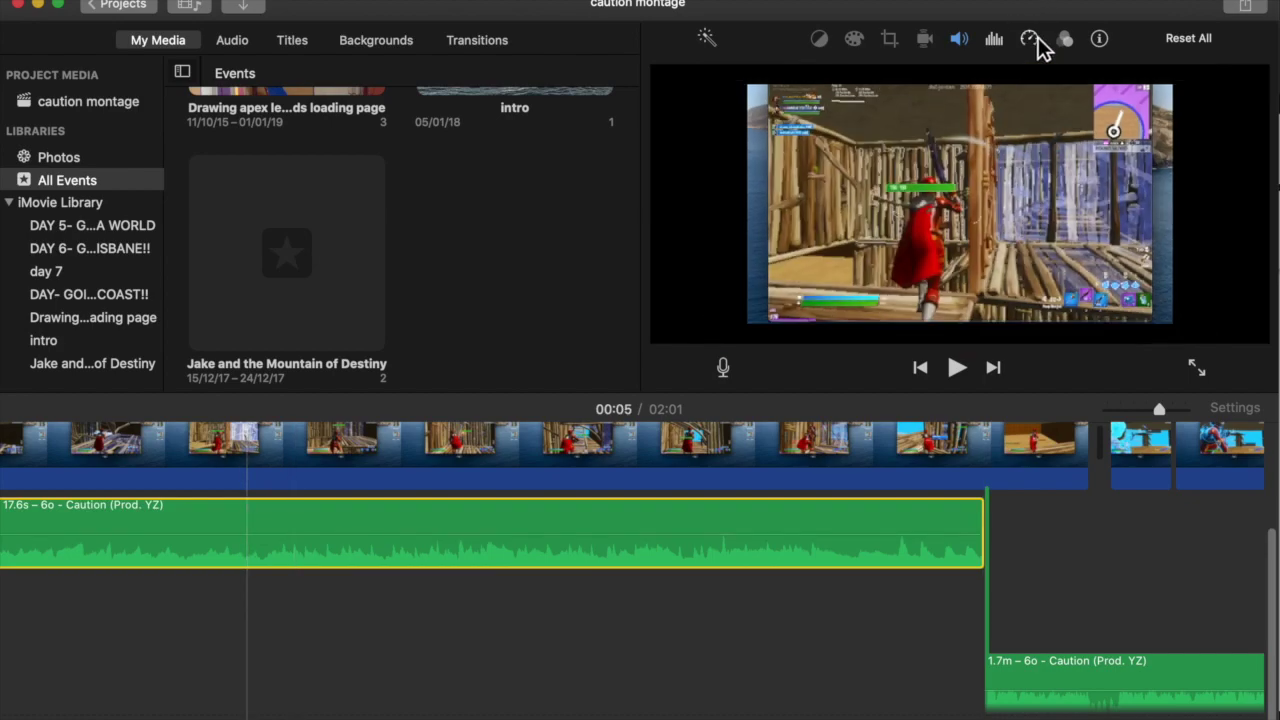
left_click(1073, 42)
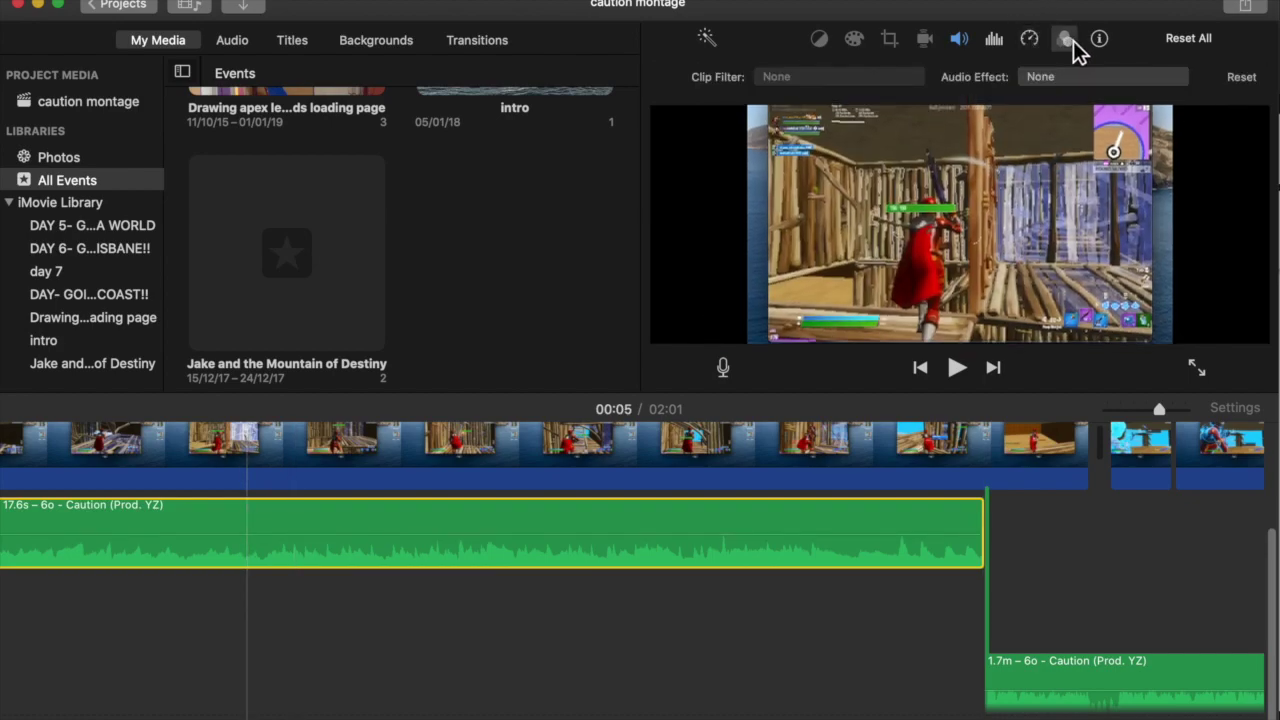
left_click(1058, 77)
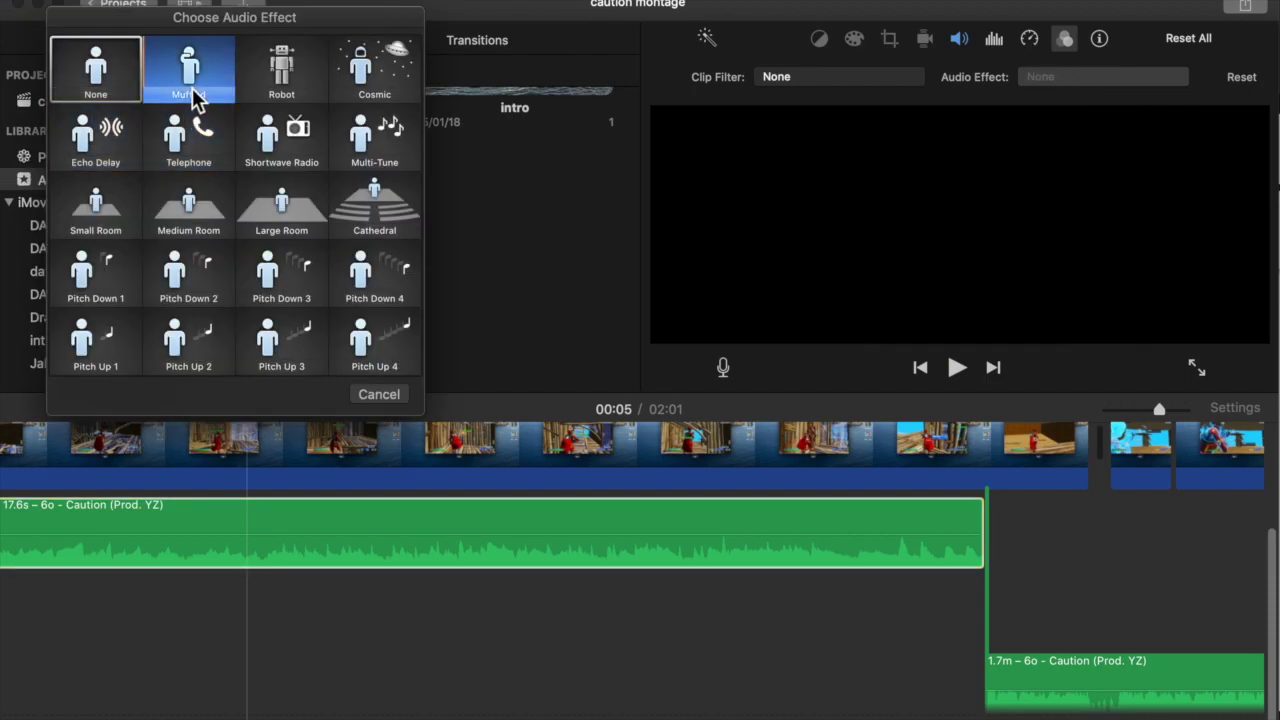
left_click(185, 80)
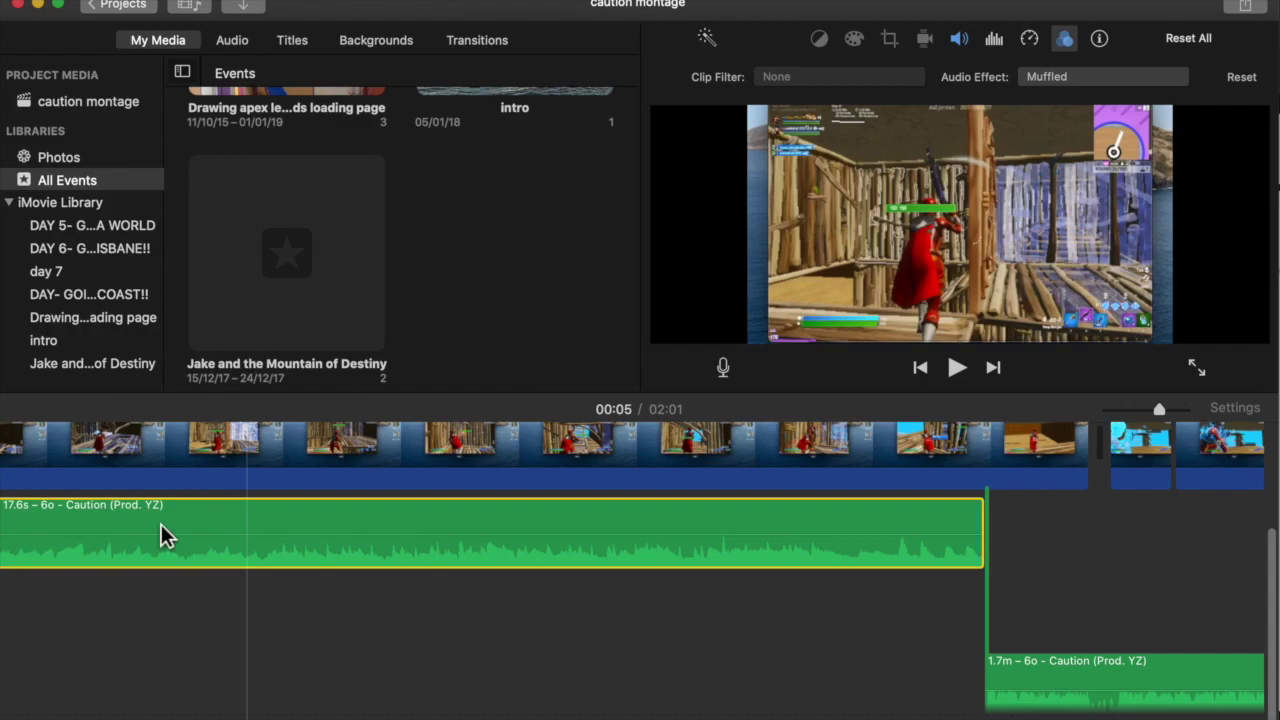
- Play the elimination around the music cut and split the first video clip at about 00:17, in line with that cut
scroll(358, 500, "left", 3)
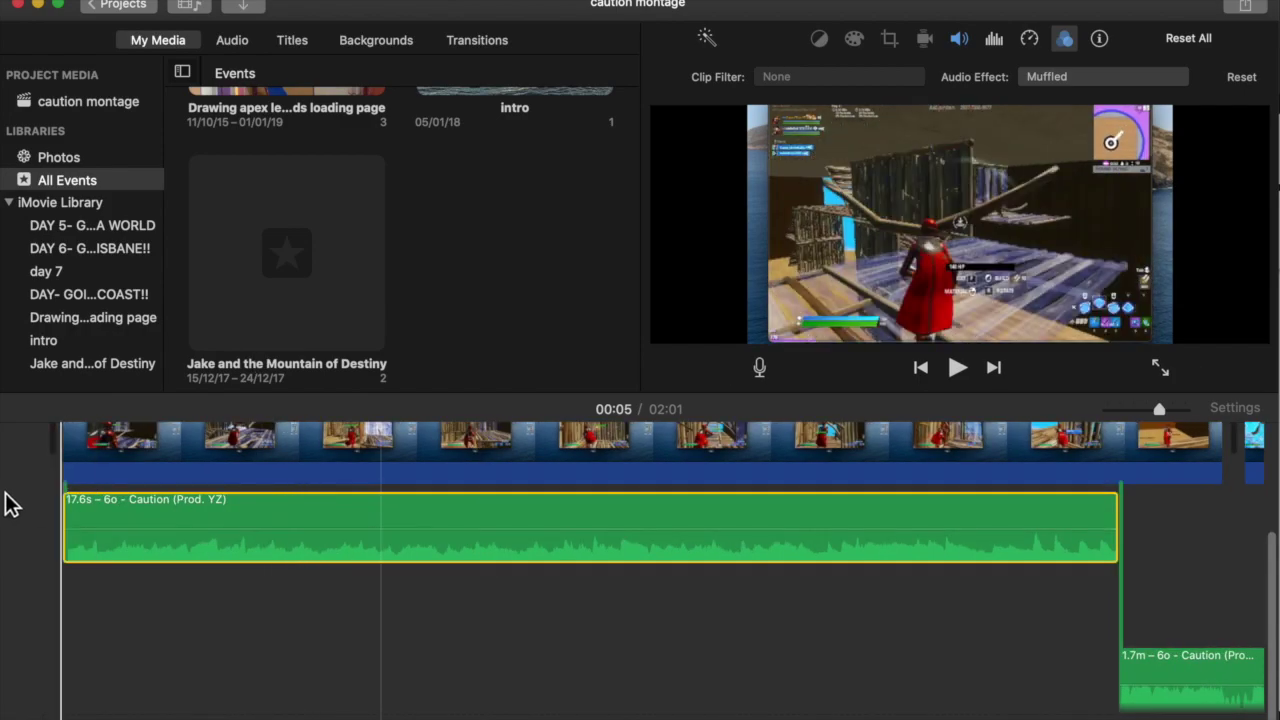
scroll(328, 505, "up", 2)
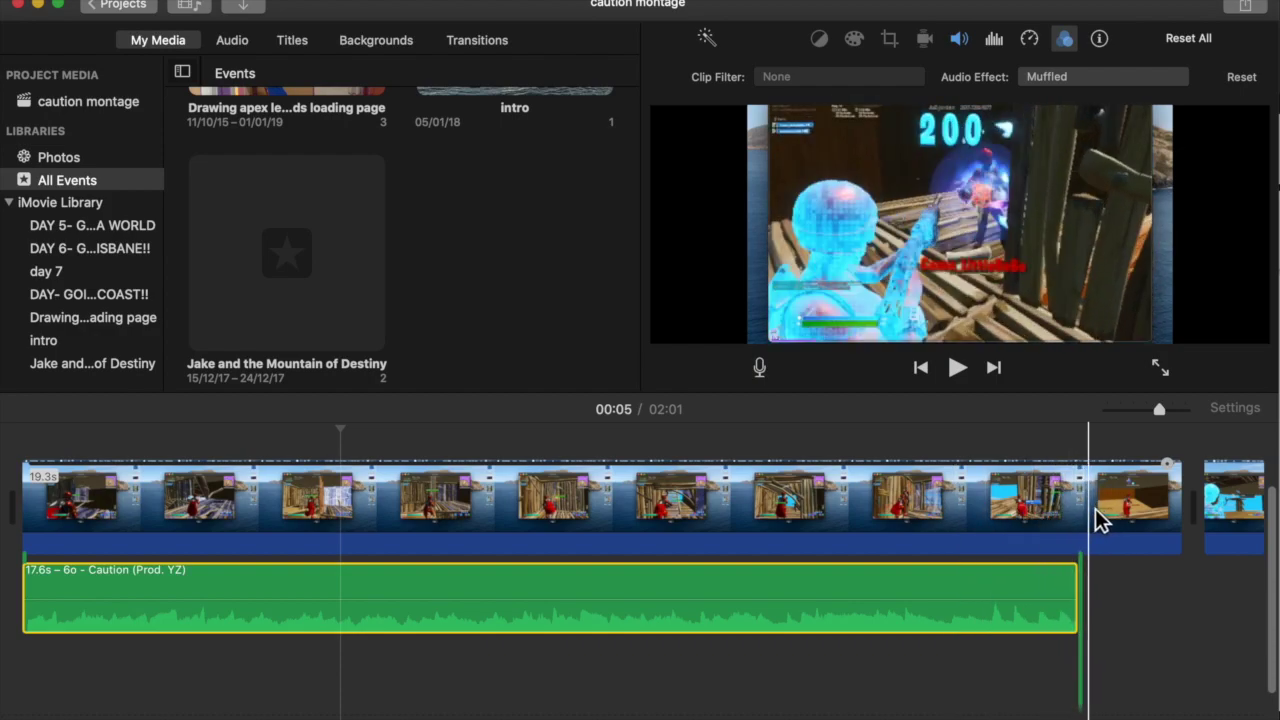
scroll(1083, 505, "down", 2)
left_click(1081, 463)
key("space")
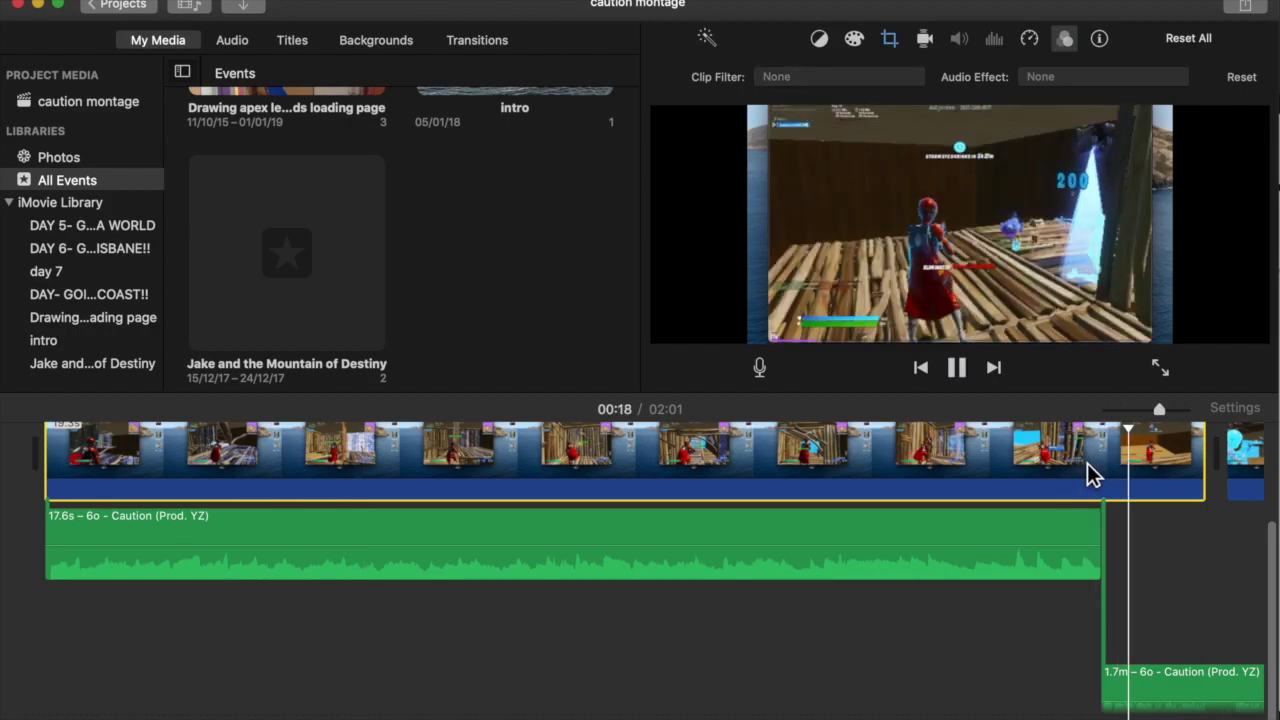
key("space")
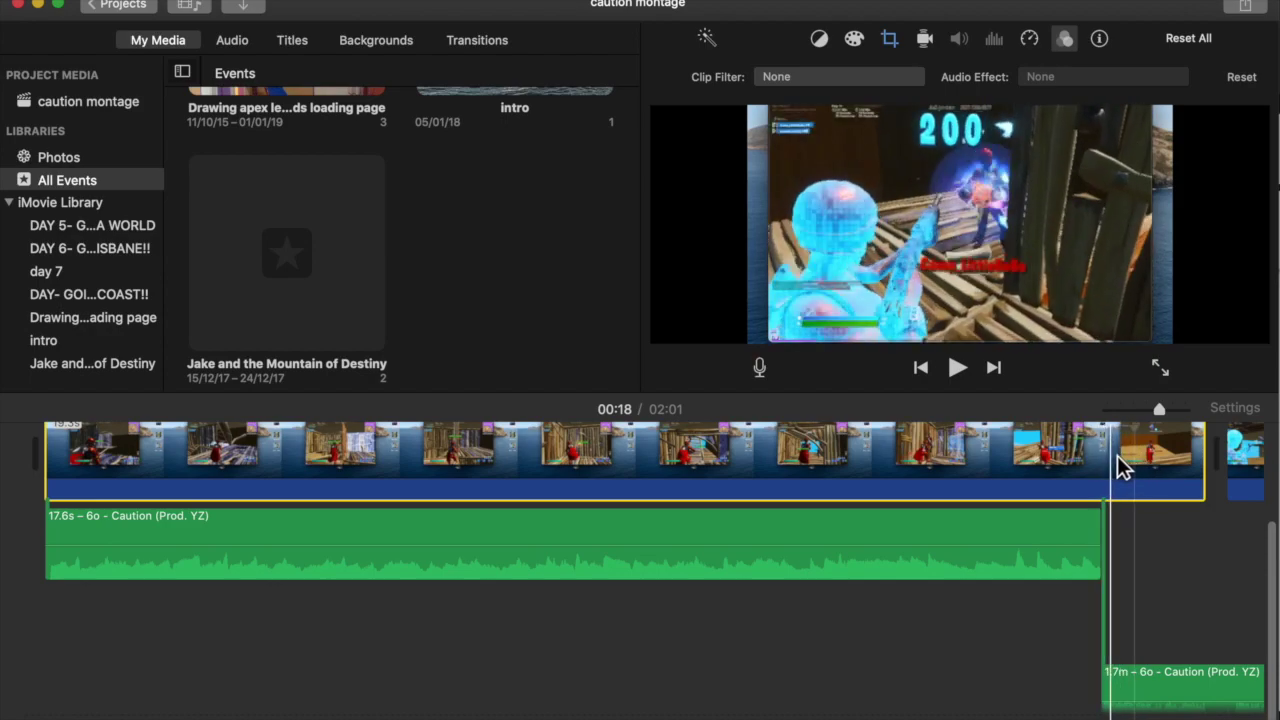
key("space")
left_click(1097, 455)
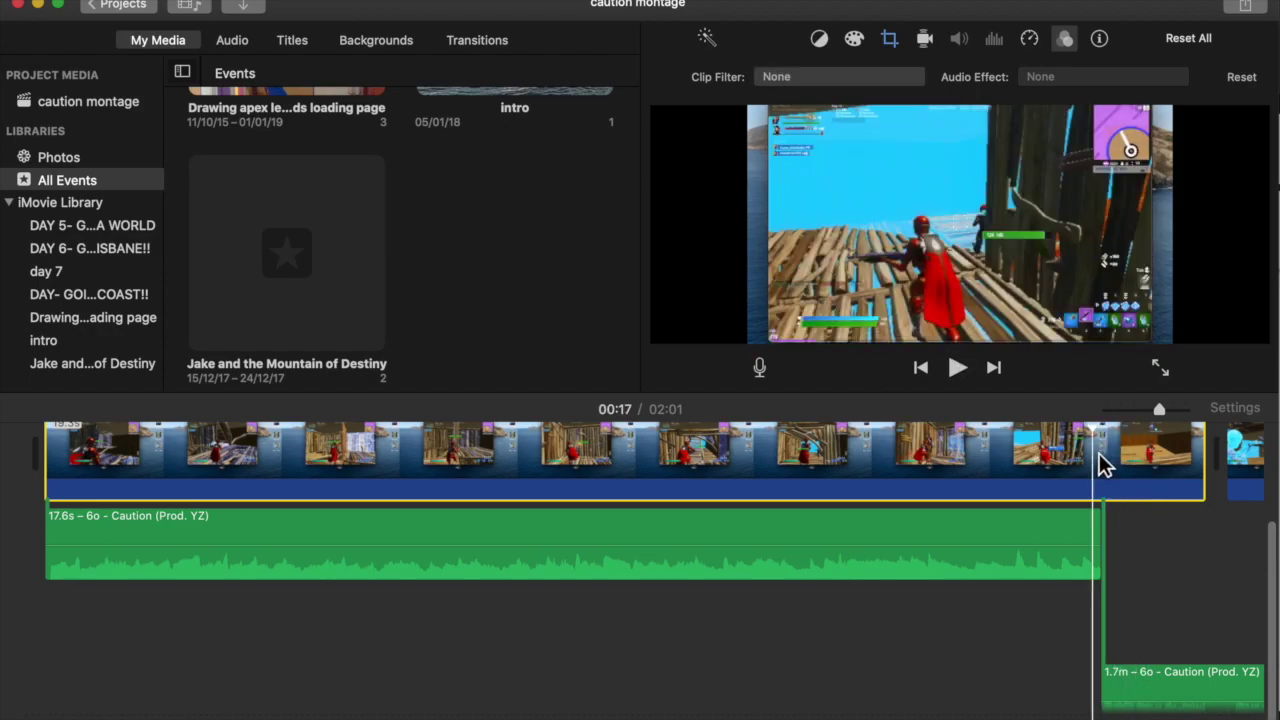
key("space")
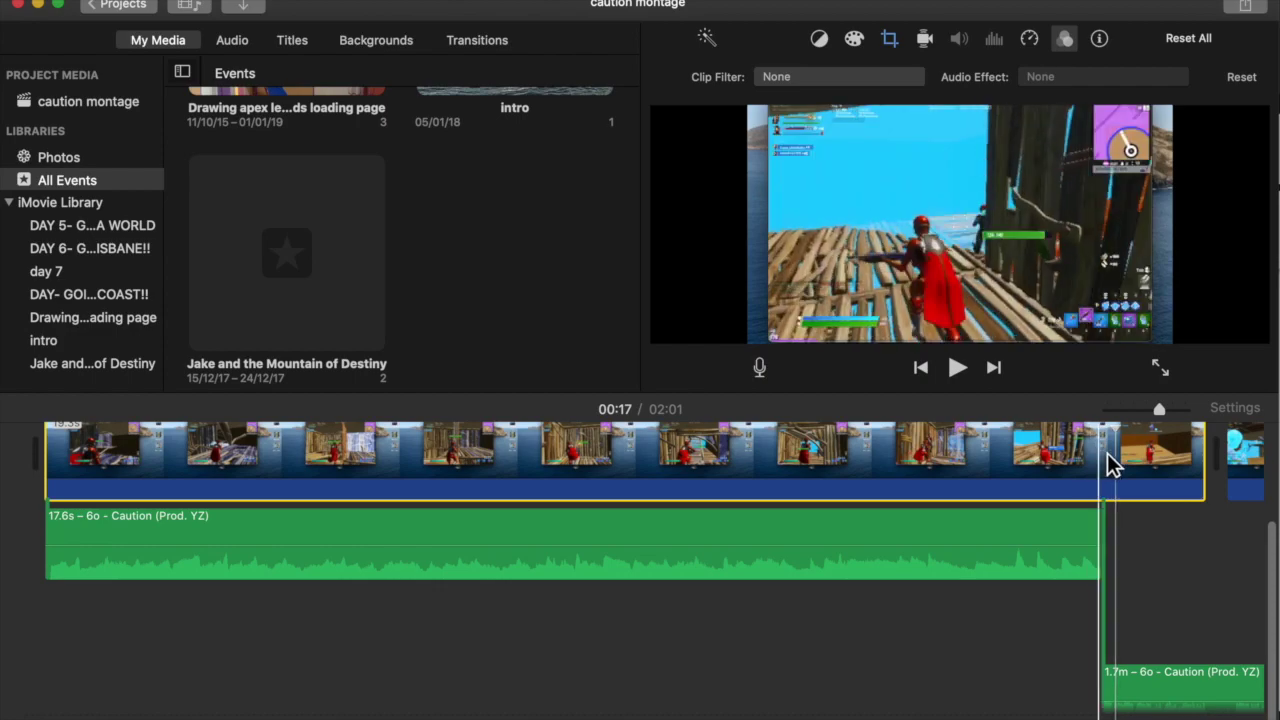
right_click(1110, 454)
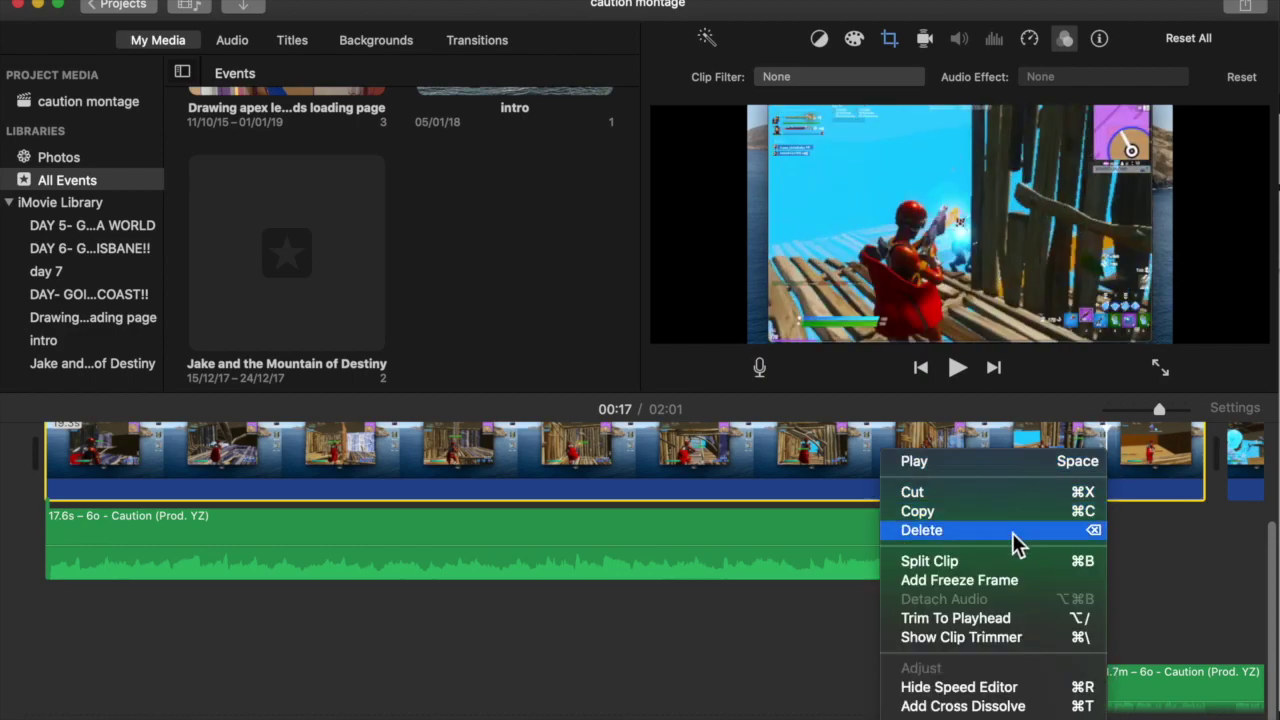
left_click(984, 560)
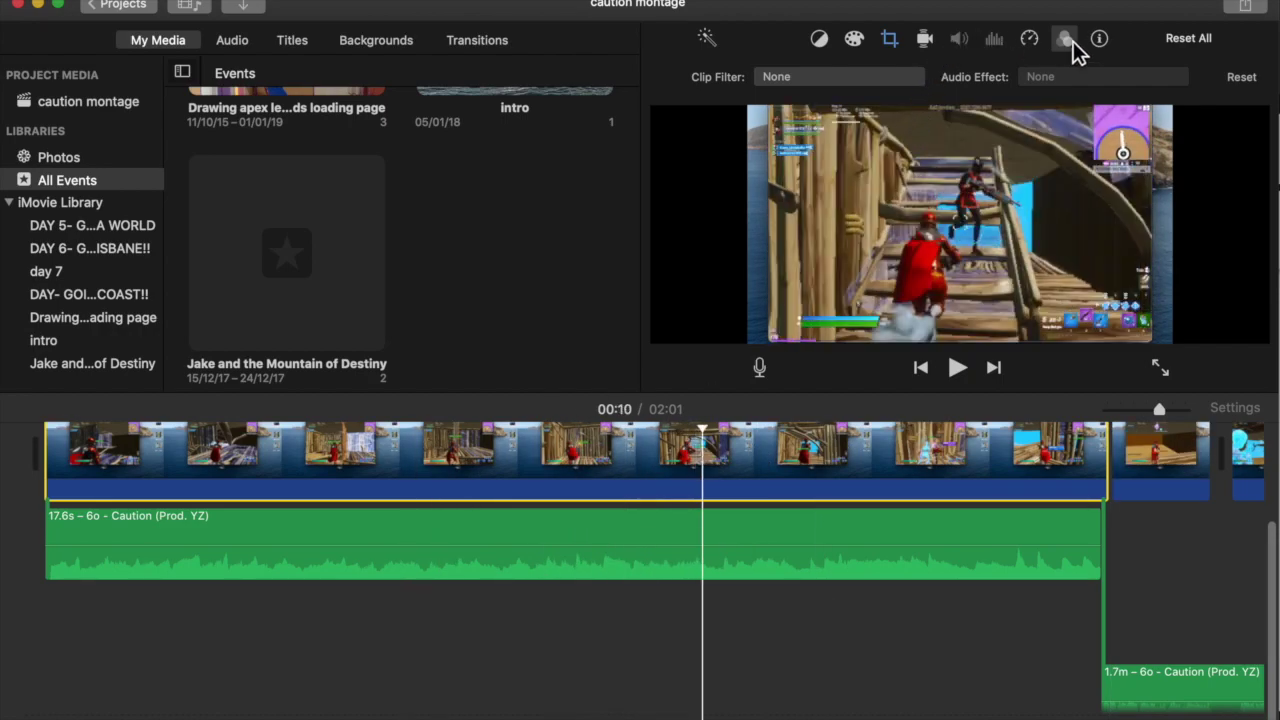
- Apply the Flashback clip filter to the first part of the split video clip and play it back across the cut
left_click(790, 78)
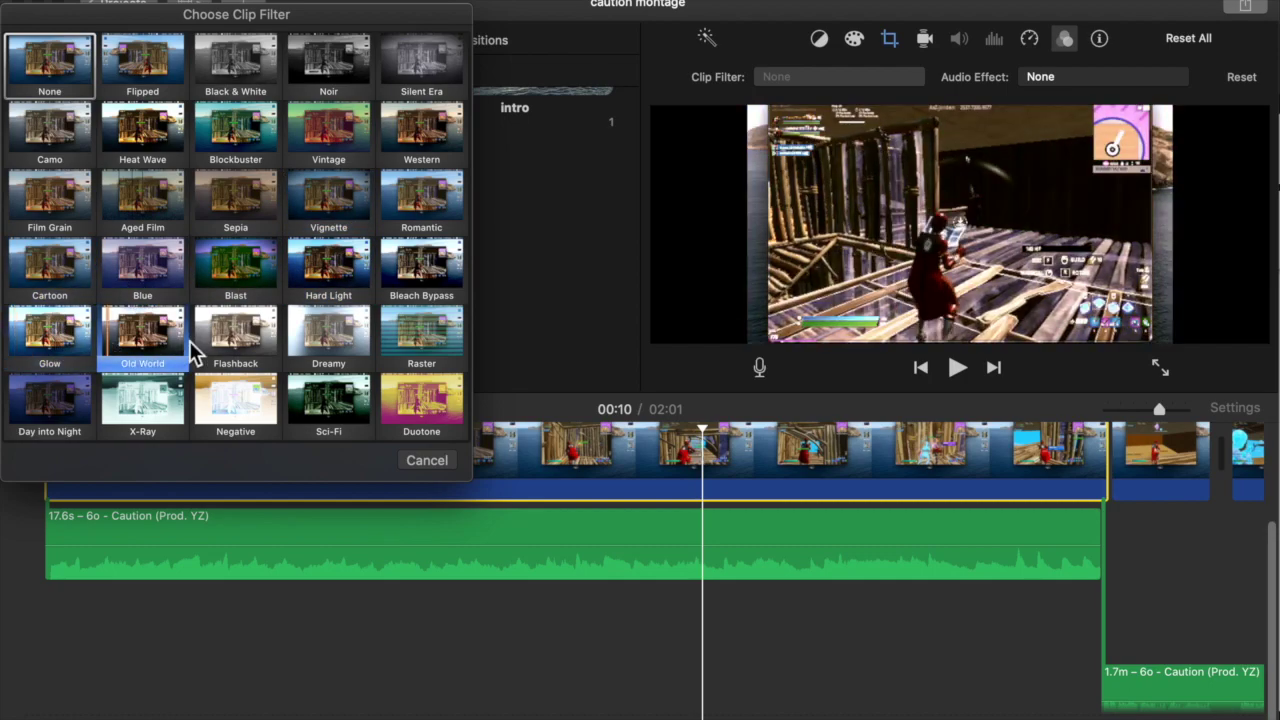
left_click(253, 340)
left_click(28, 477)
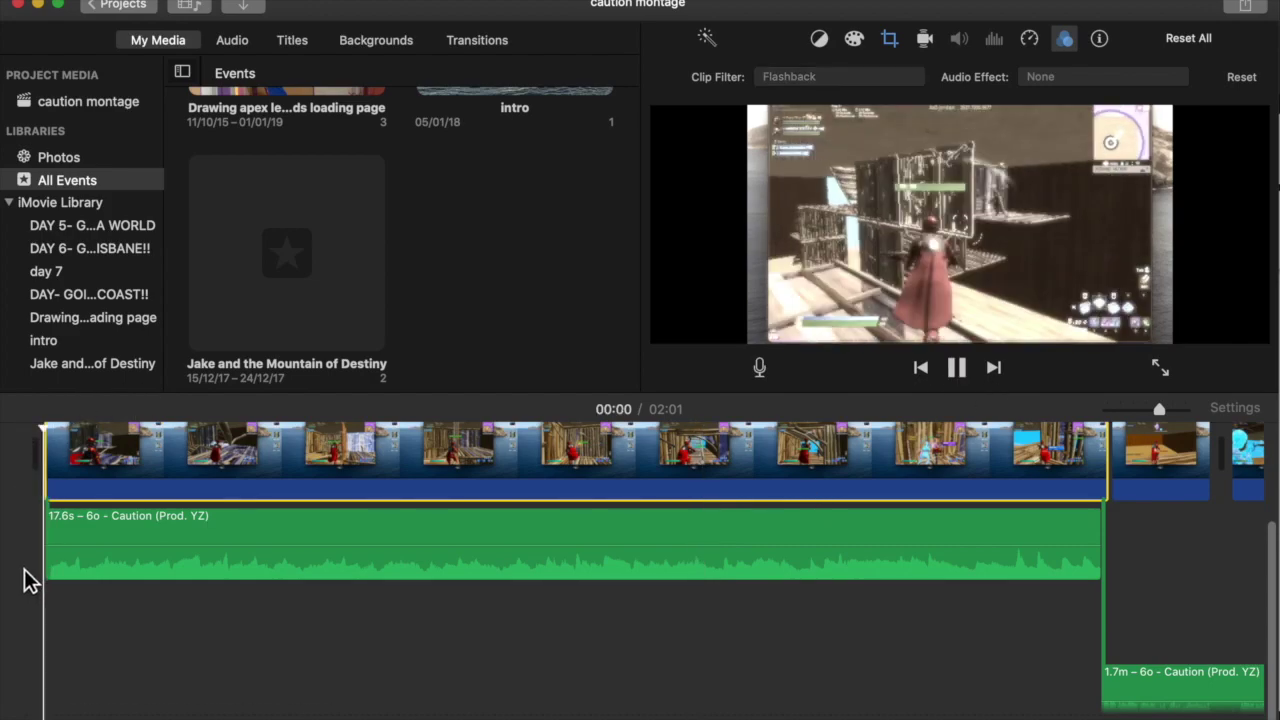
scroll(508, 547, "up", 2)
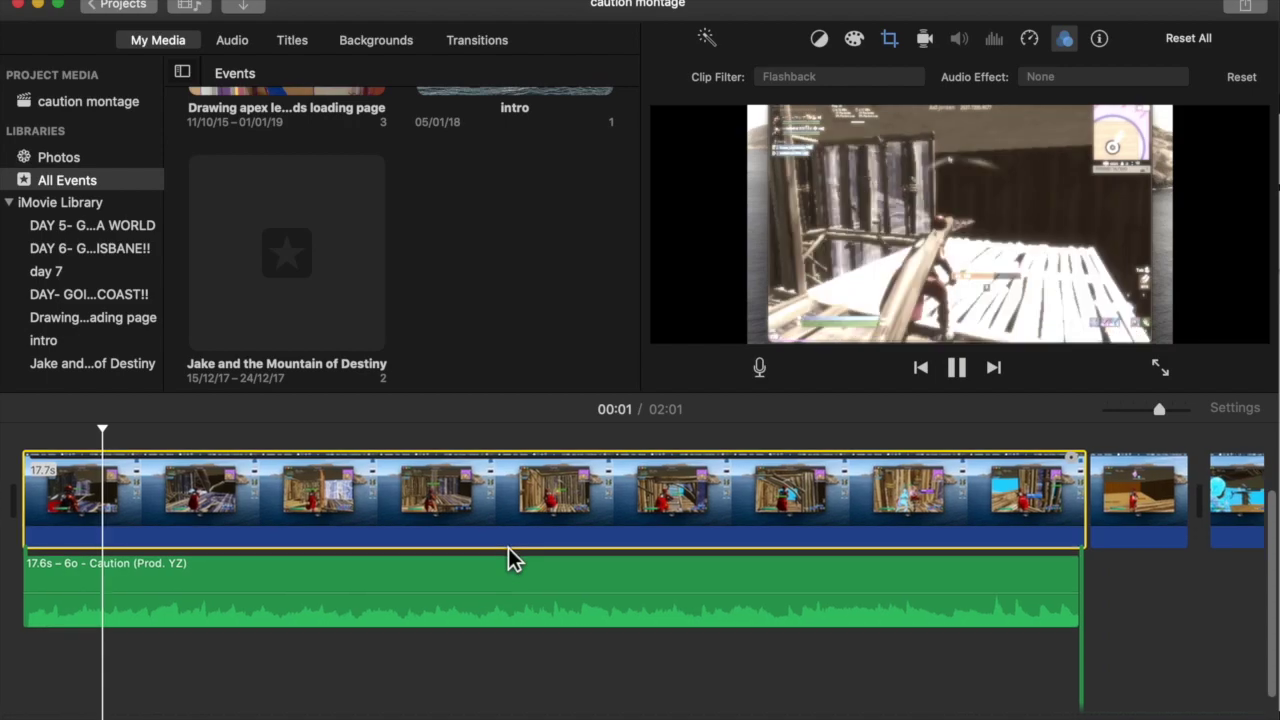
scroll(508, 547, "right", 3)
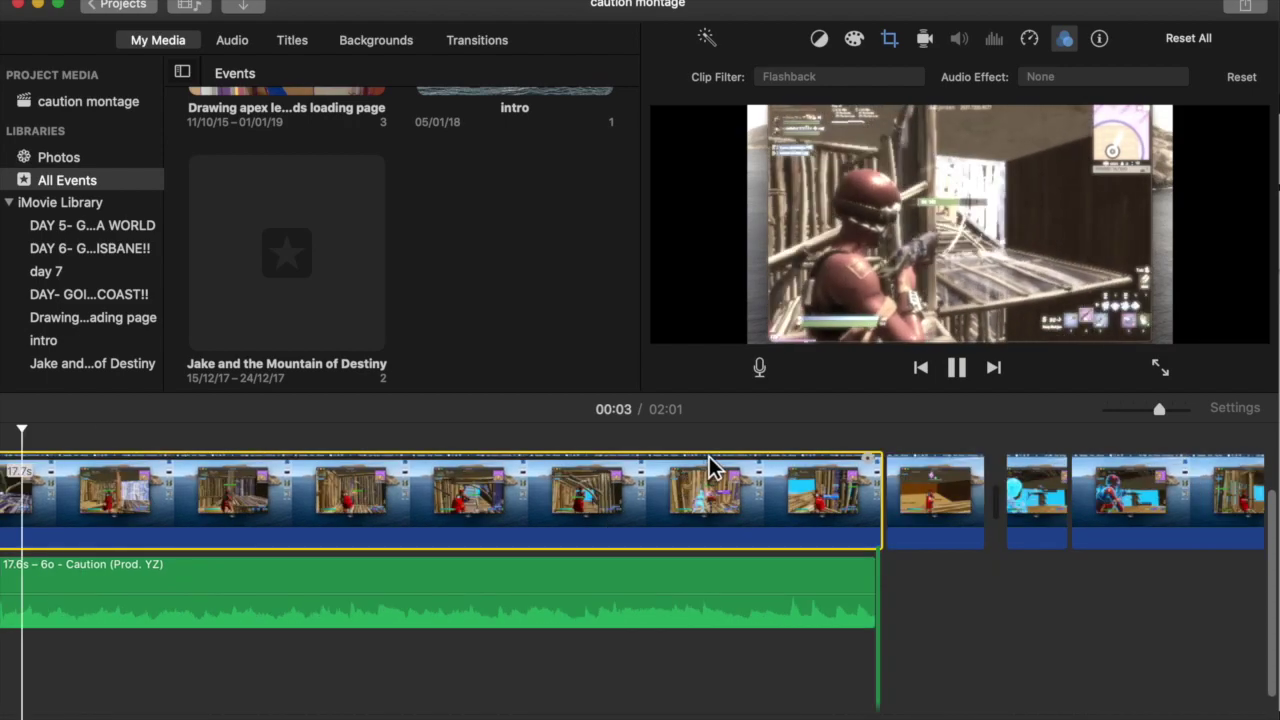
left_click(762, 443)
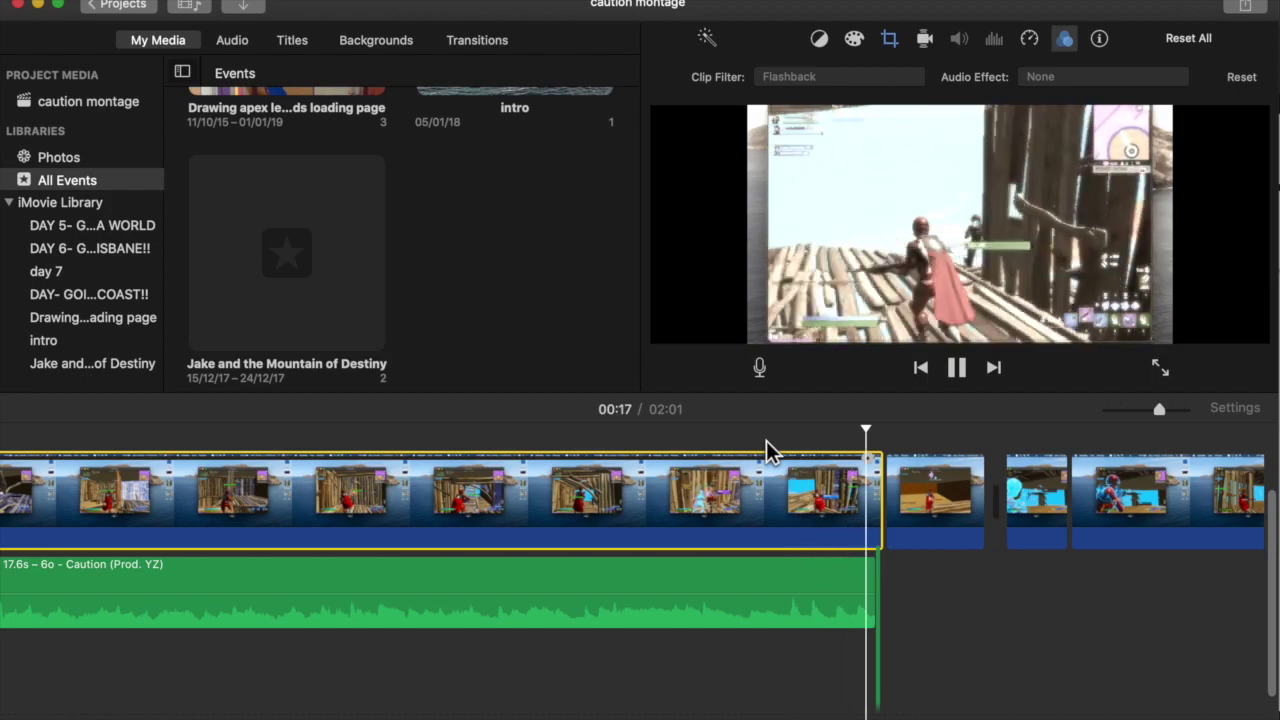
left_click(837, 437)
key("space")
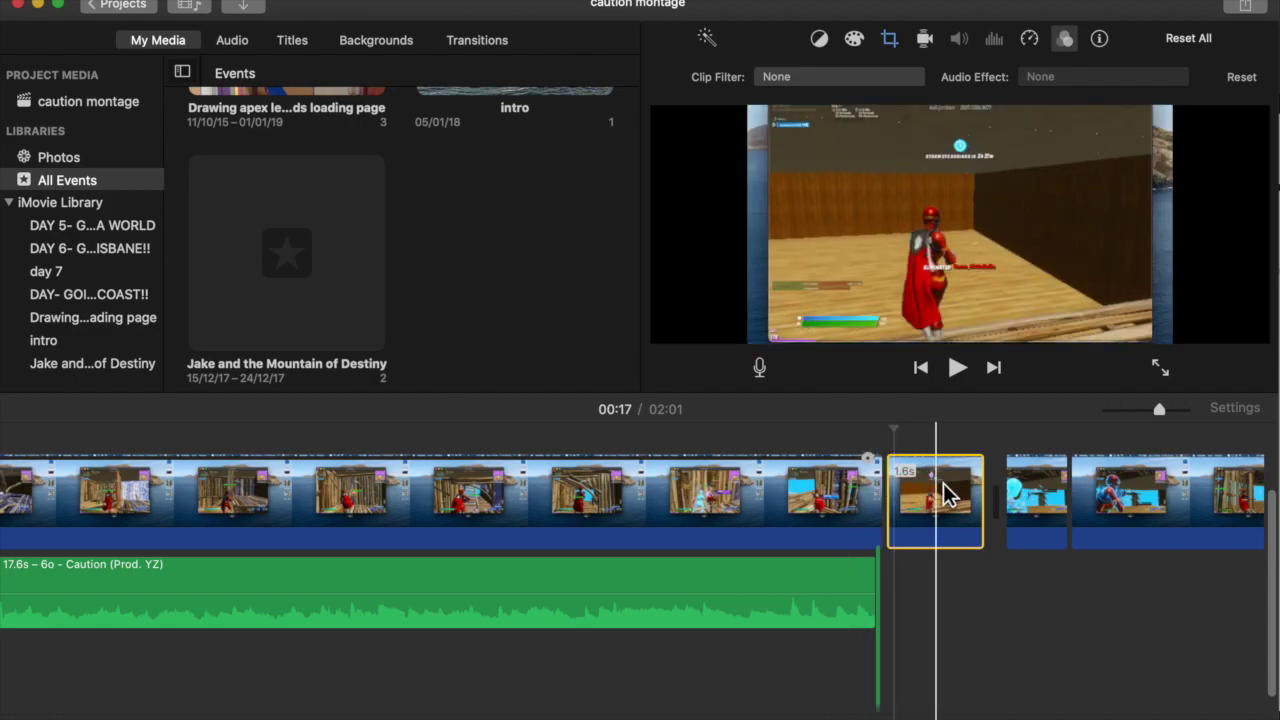
- Apply the Glow clip filter to the 1.6 s clip right after the music cut and play back across the cut
left_click(835, 76)
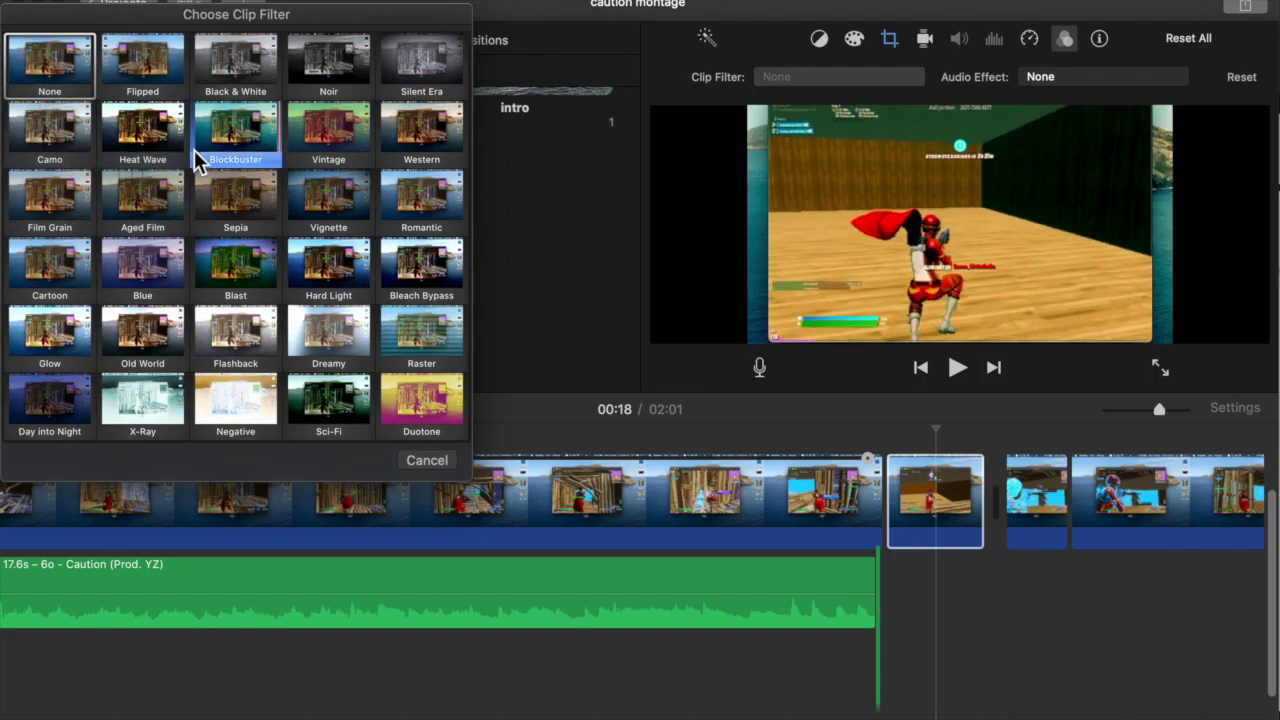
left_click(50, 358)
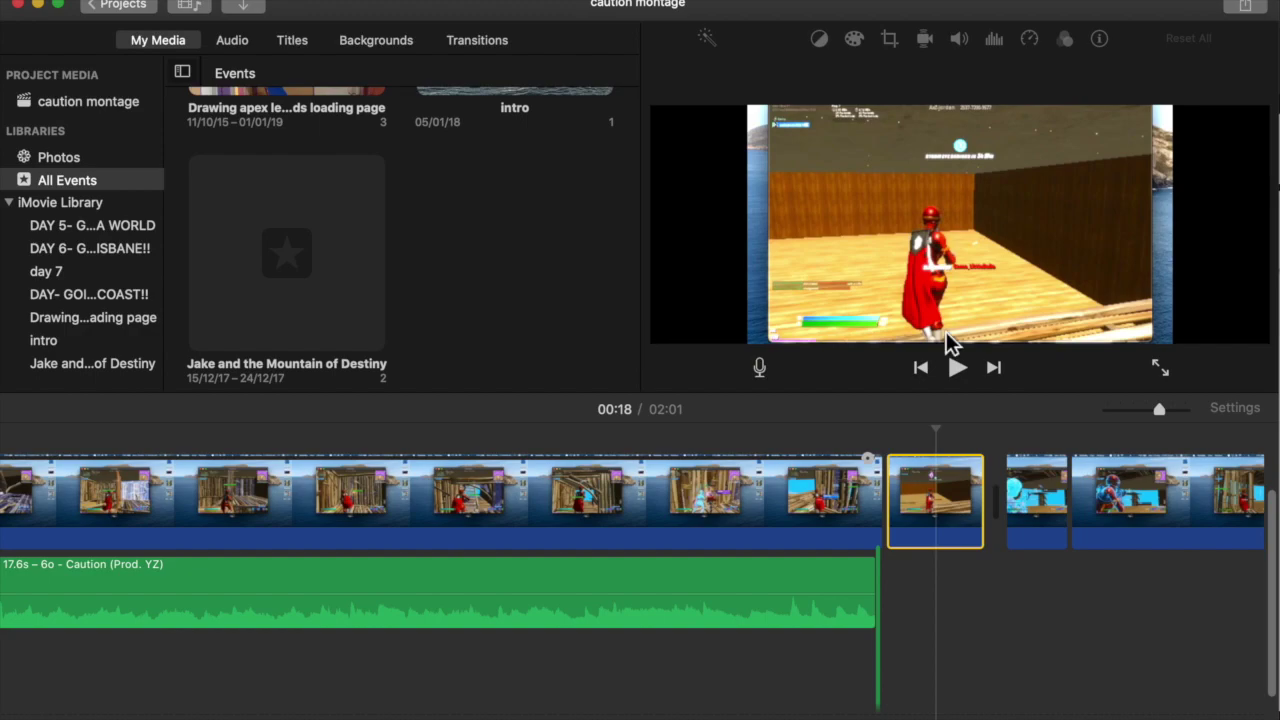
left_click(848, 474)
key("space")
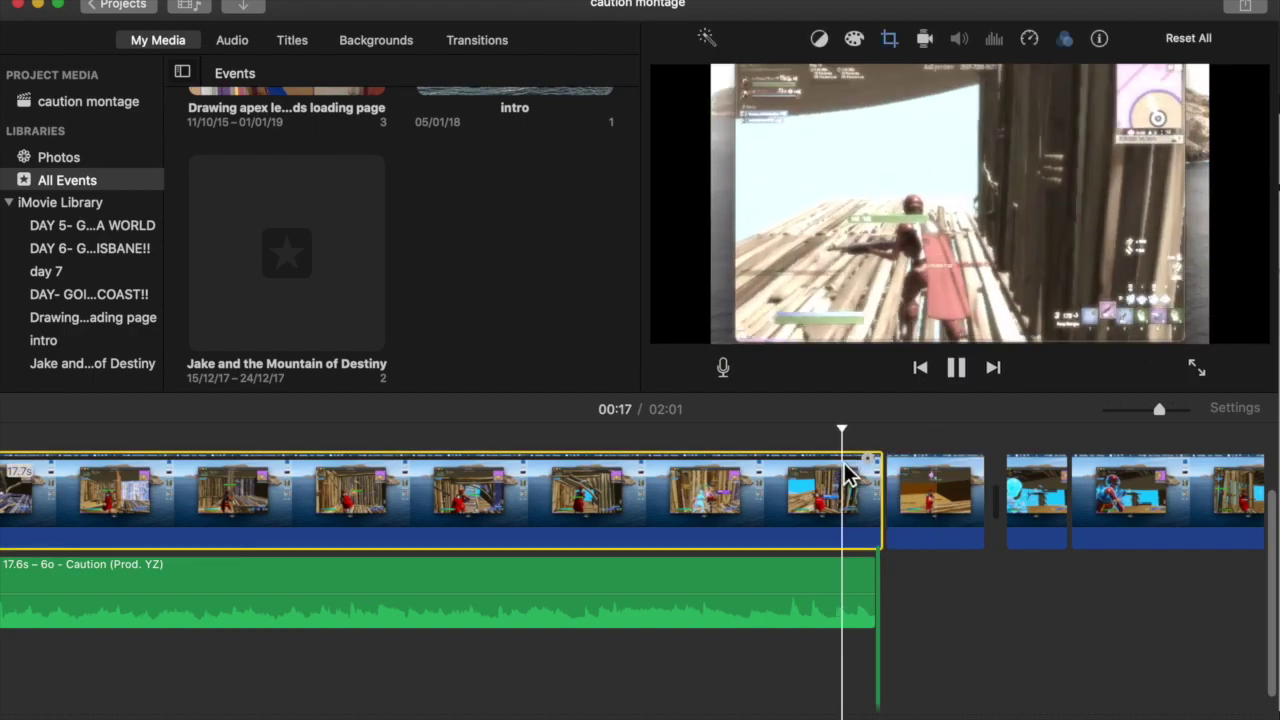
scroll(844, 463, "down", 3)
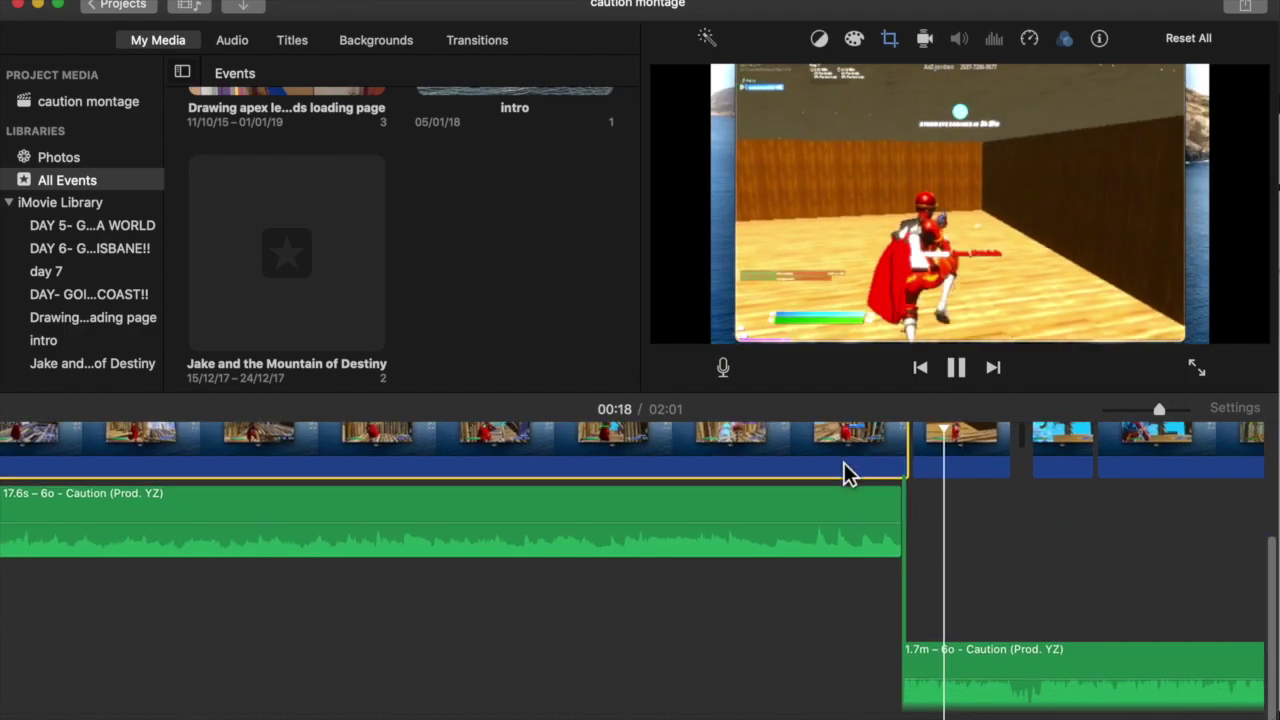
key("space")
- Move the 2.2 s Fortnite Legendary sound effect to start at the Caution music cut around 00:17 and play it back
scroll(963, 505, "right", 10)
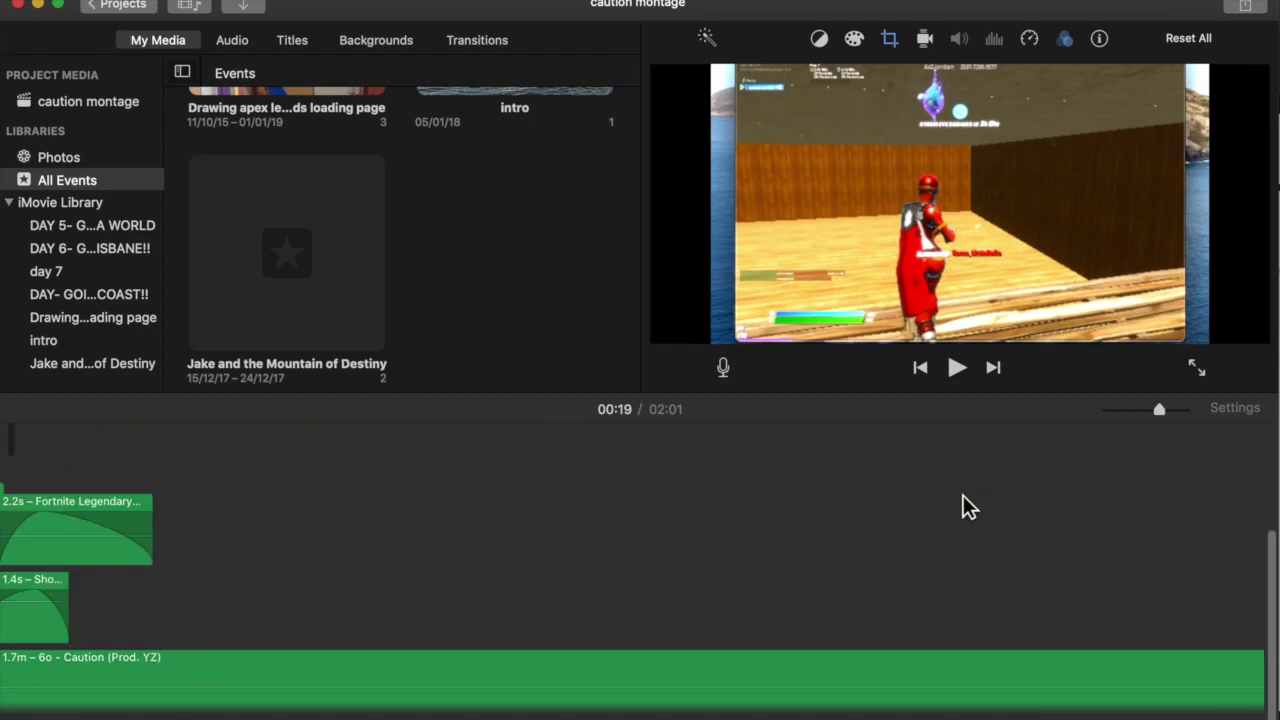
scroll(963, 505, "left", 5)
scroll(608, 546, "left", 2)
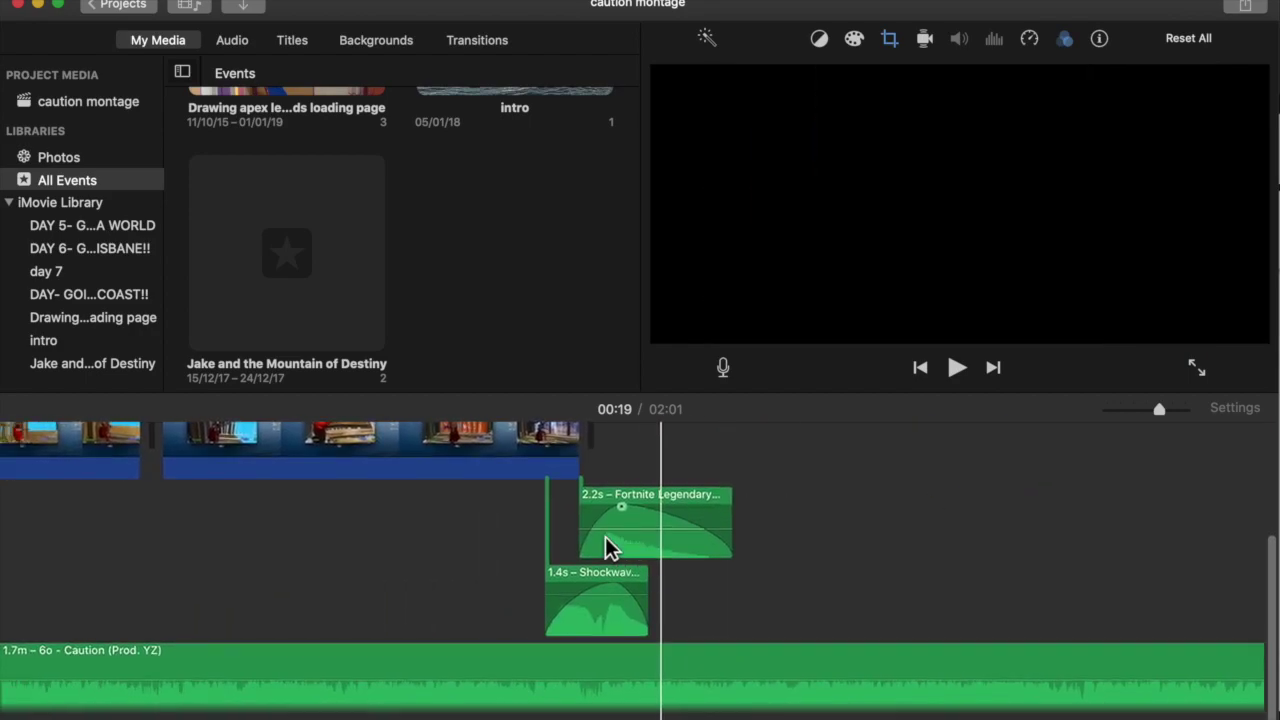
left_click(685, 517)
scroll(684, 517, "left", 5)
scroll(683, 507, "left", 3)
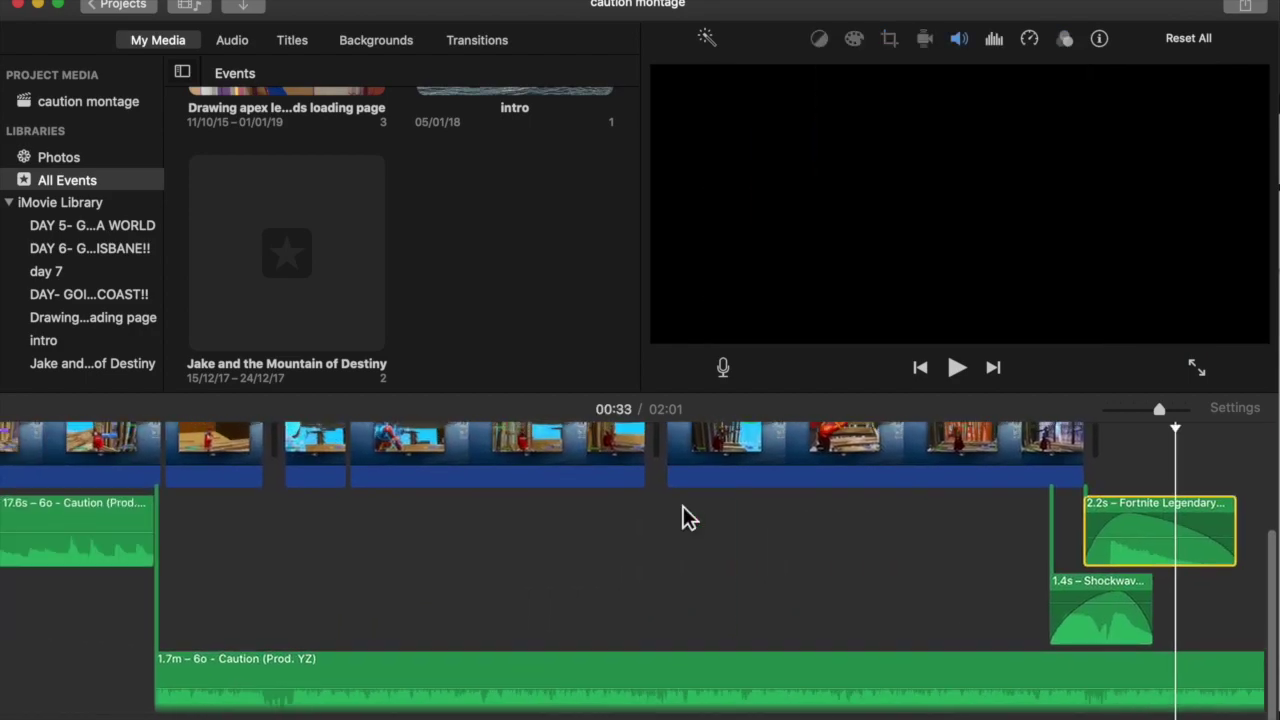
left_click_drag(1172, 520, 254, 528)
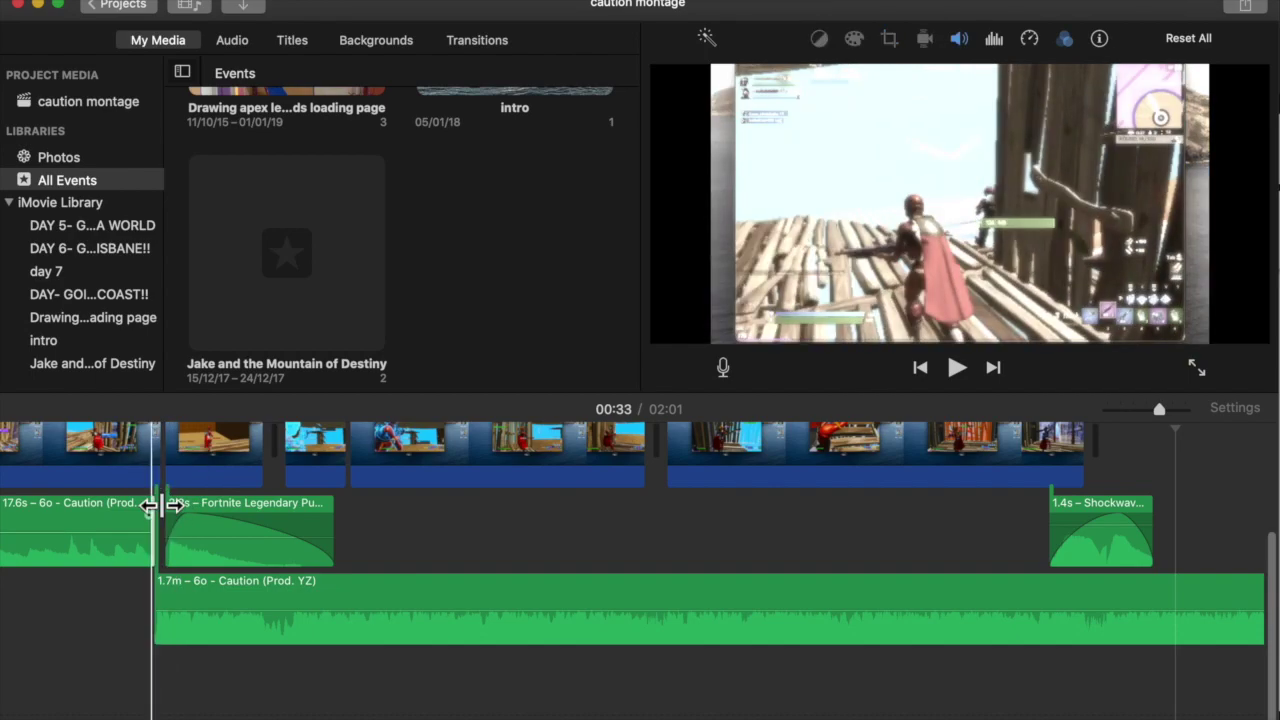
left_click_drag(213, 518, 143, 523)
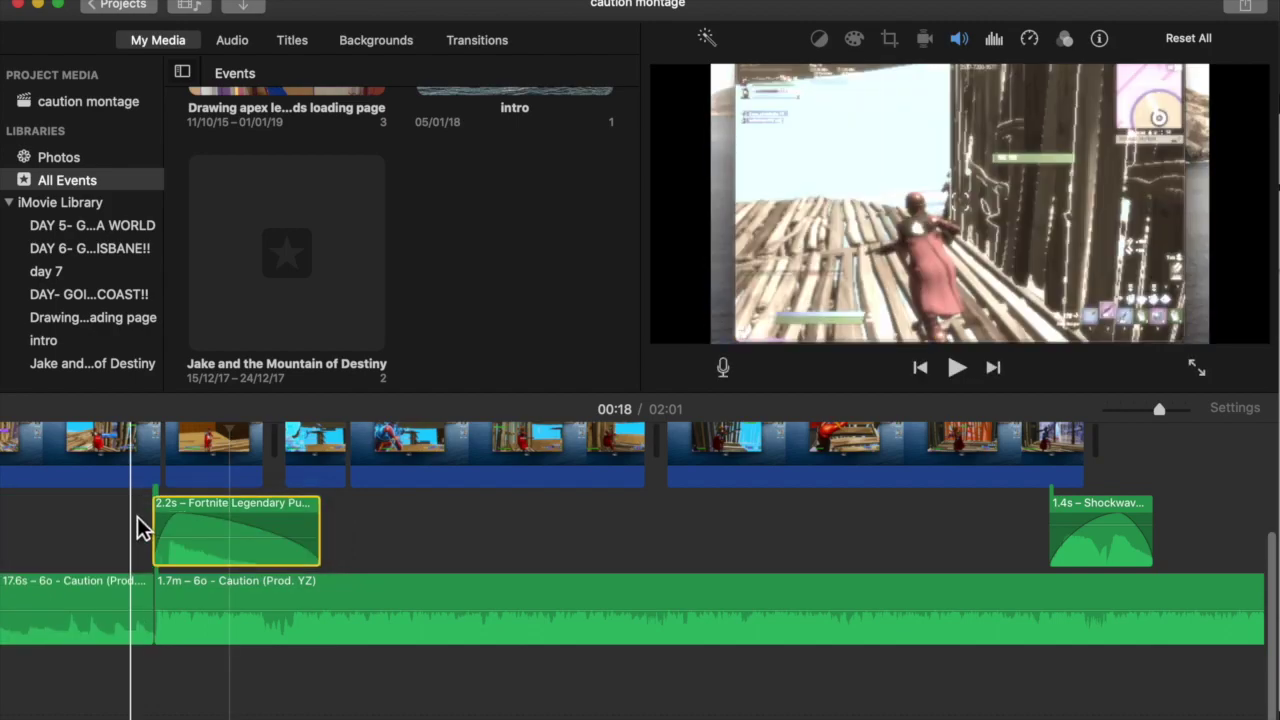
left_click(134, 513)
key("space")
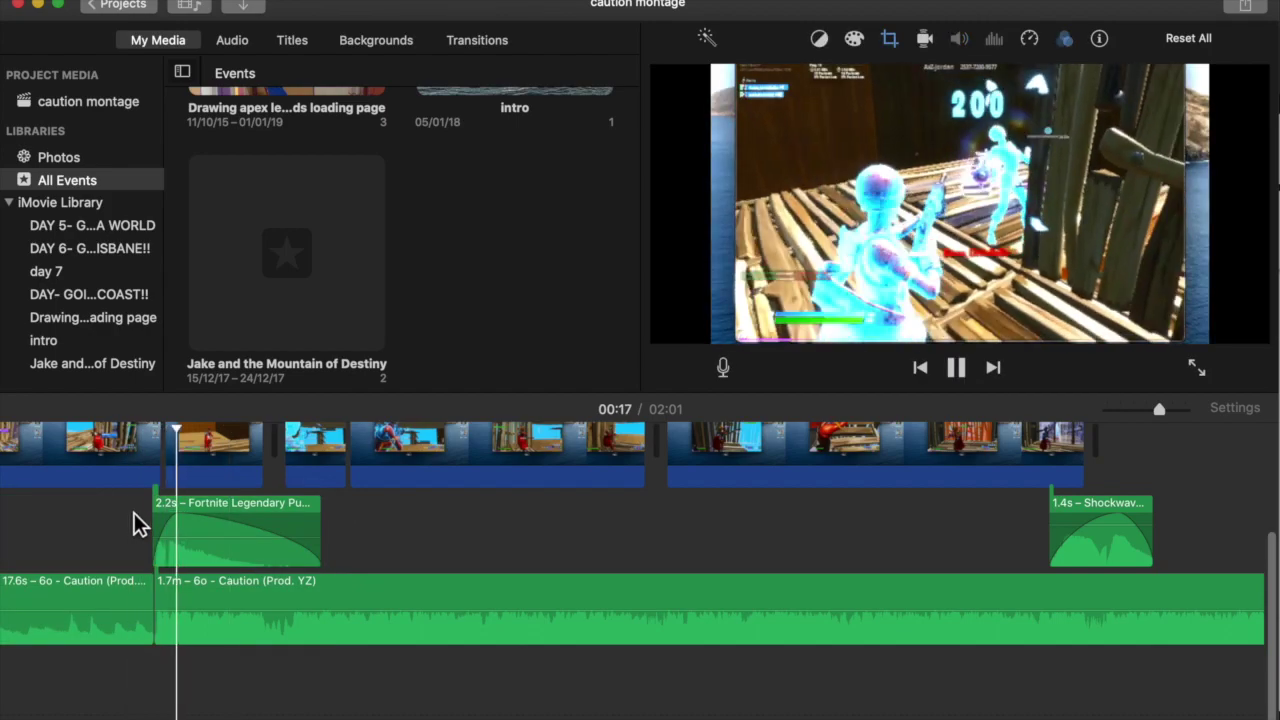
key("space")
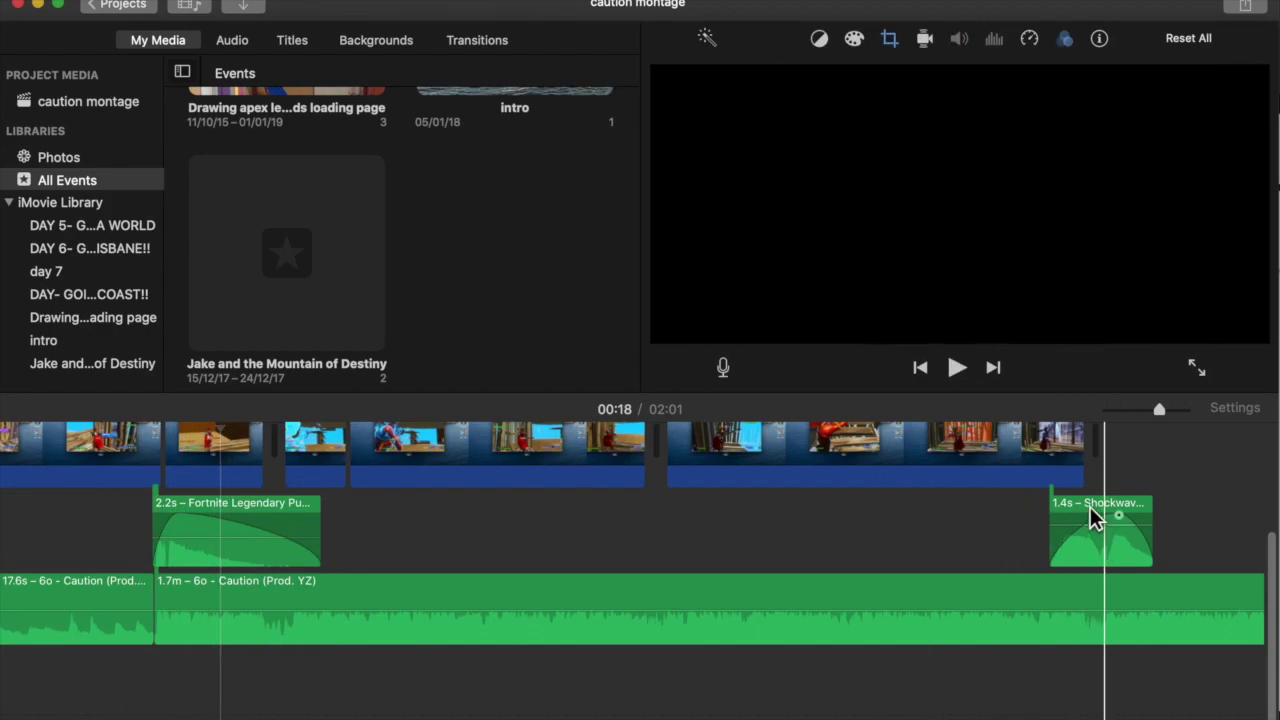
- Move the 1.4 s Shockwave sound effect to start just before the music cut, nudge it slightly later, and play back the transition
left_click_drag(933, 520, 183, 672)
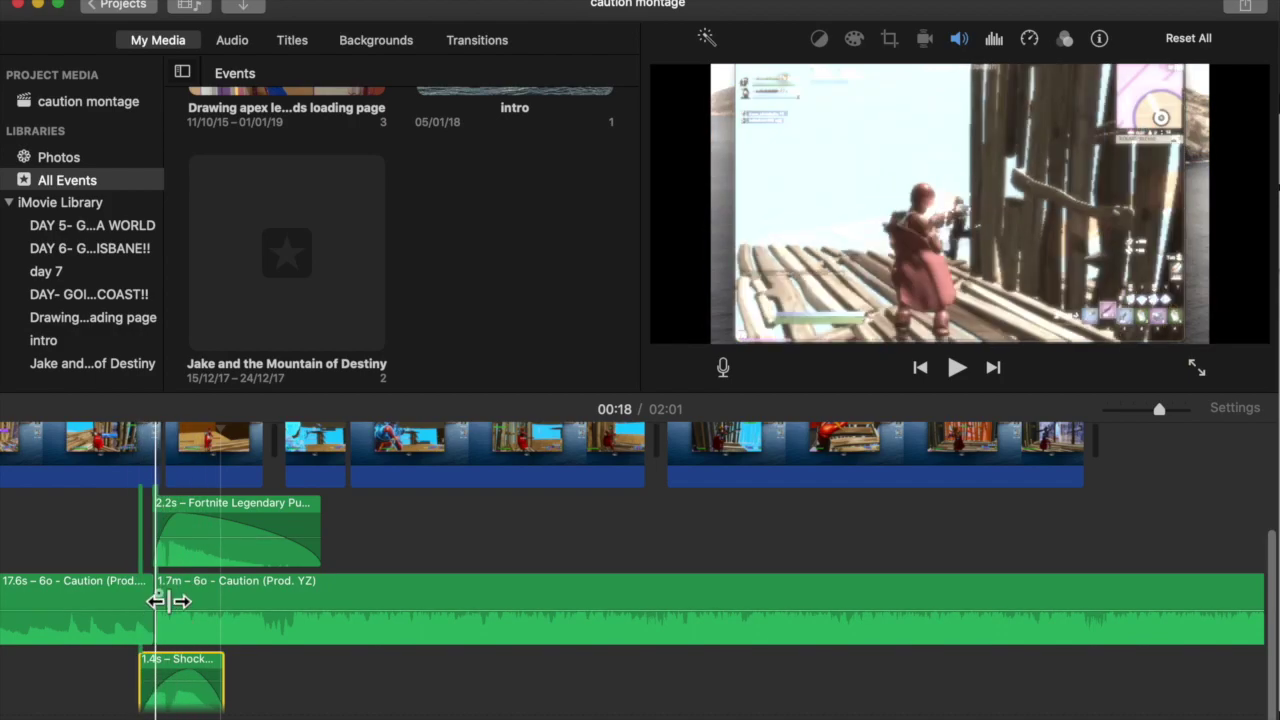
left_click(119, 554)
key("space")
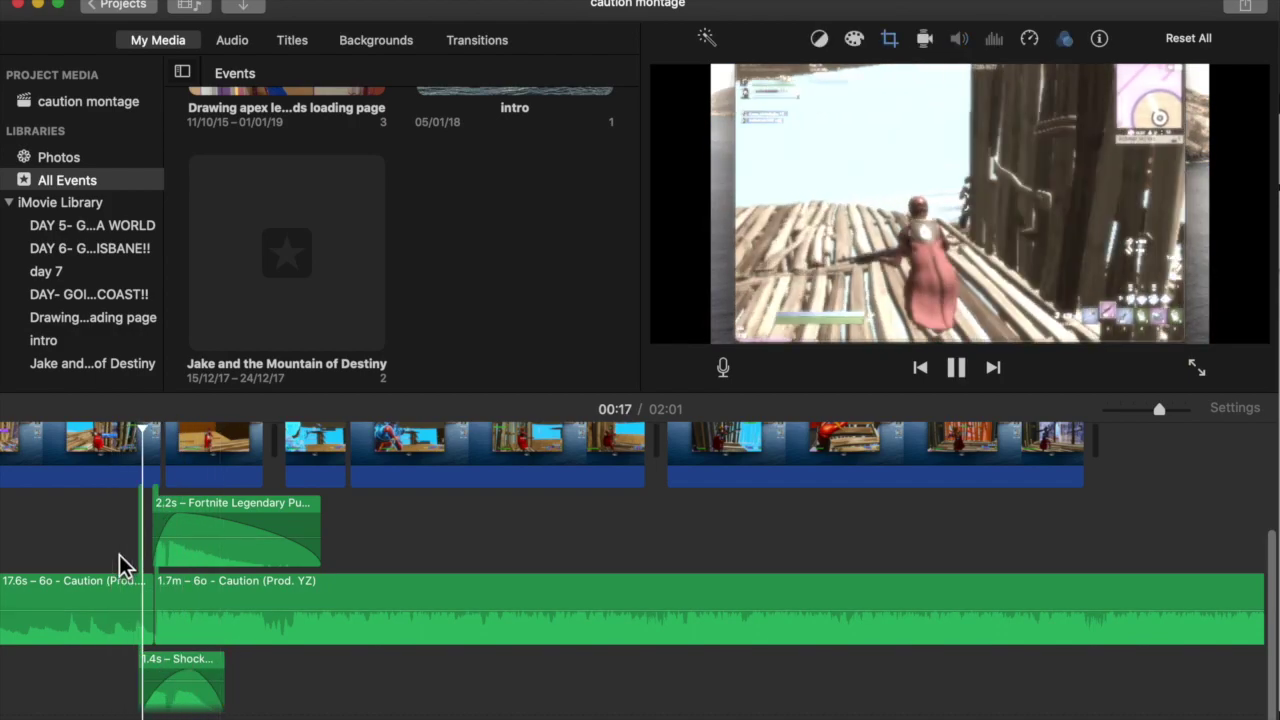
left_click_drag(165, 672, 173, 674)
left_click(121, 540)
key("space")
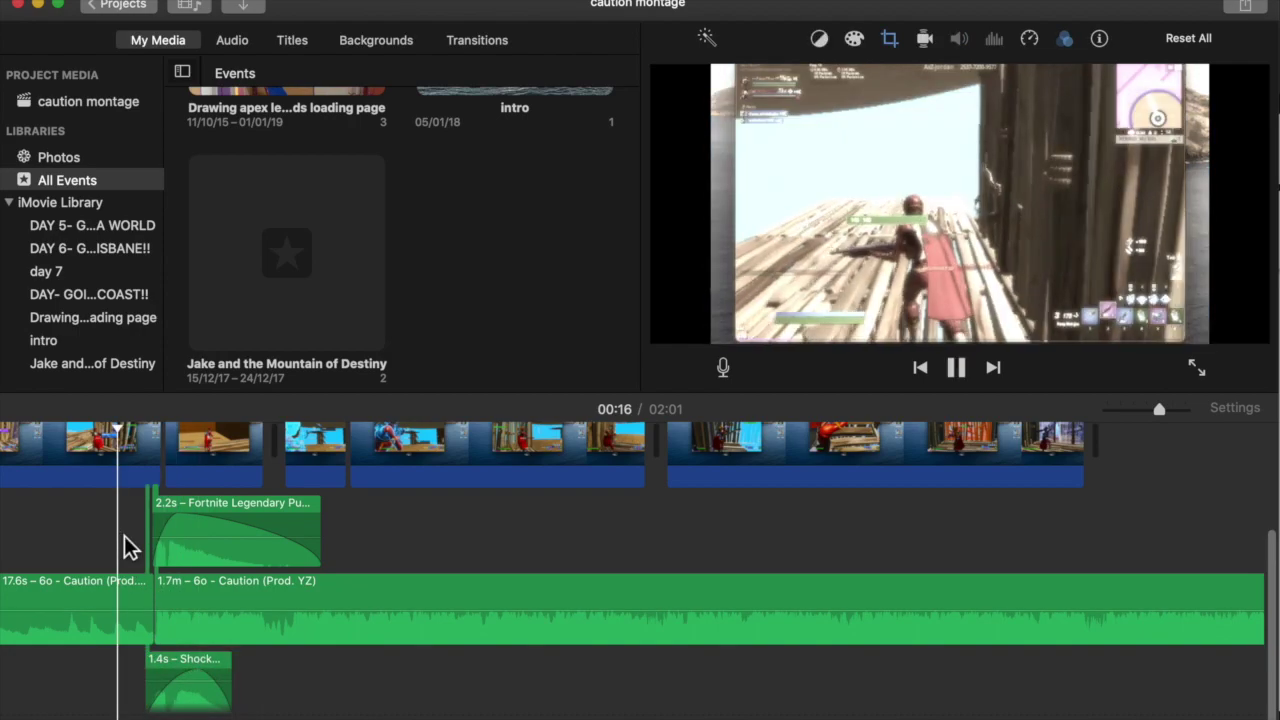
left_click(124, 535)
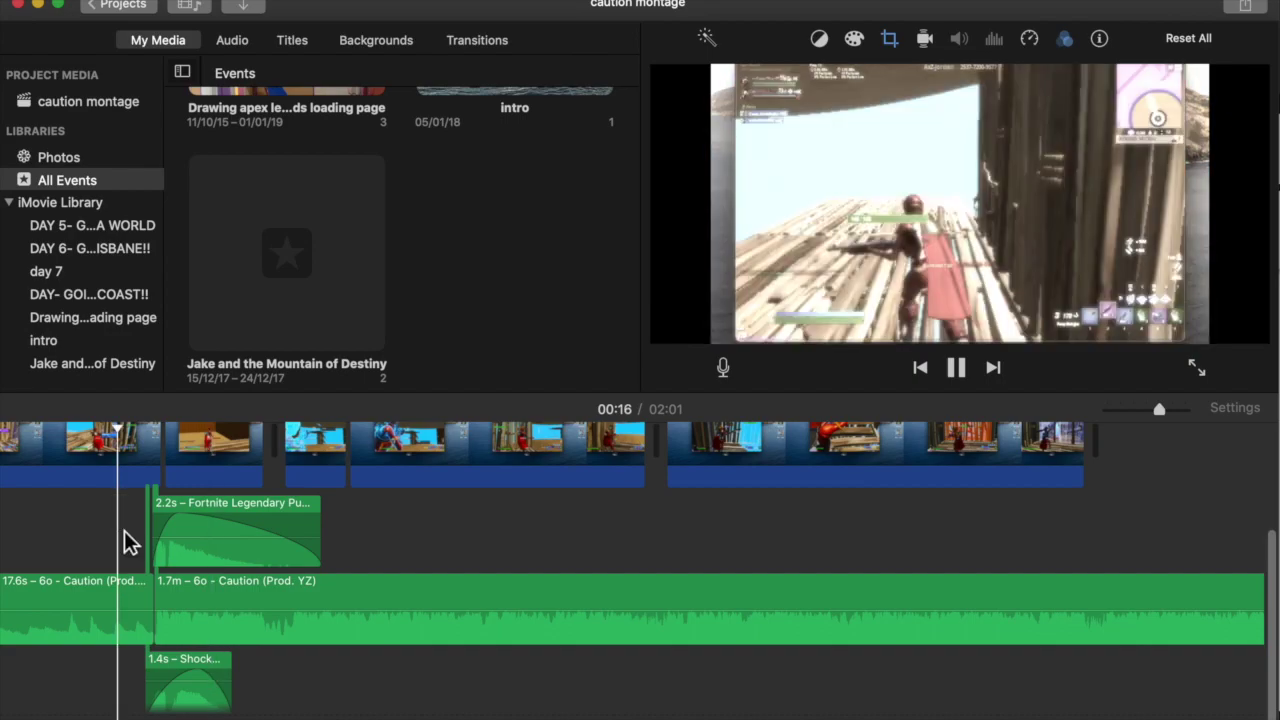
scroll(383, 481, "down", 5)
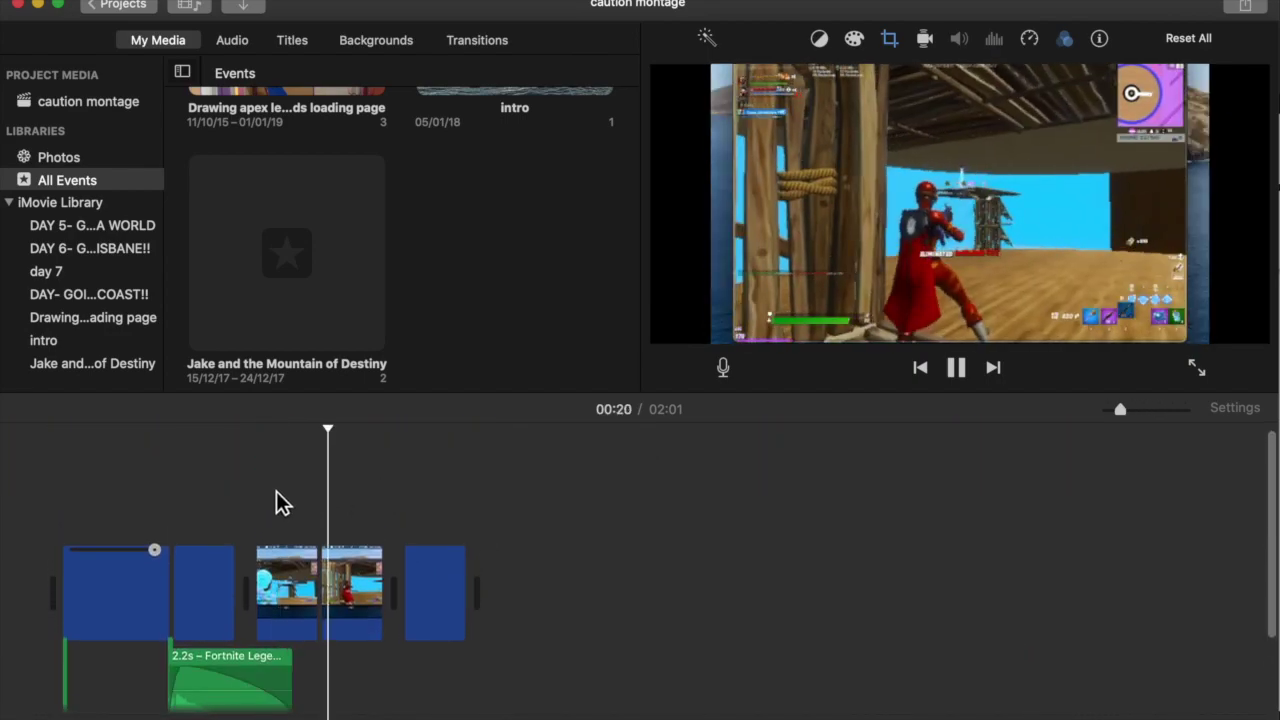
scroll(106, 503, "down", 2)
key("space")
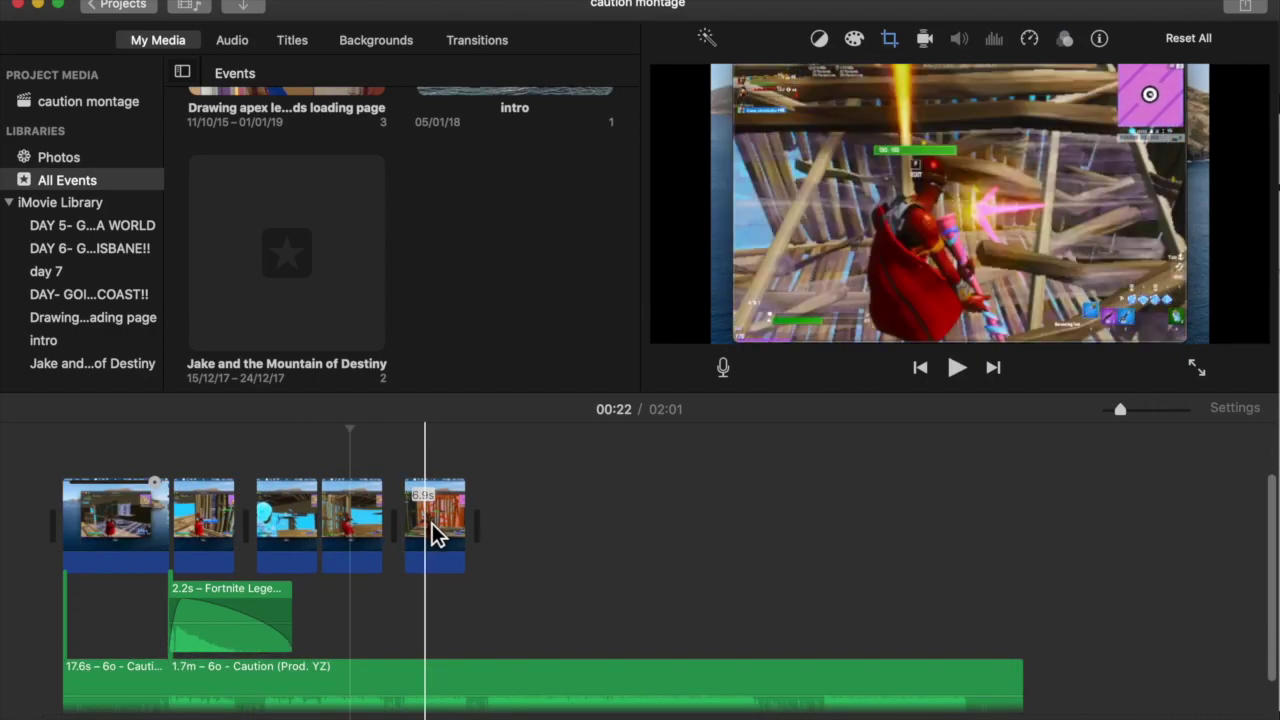
- Play the last 6.9 s video clip against the music and trim its start to shorten it to about 5.4 s
key("super+equal")
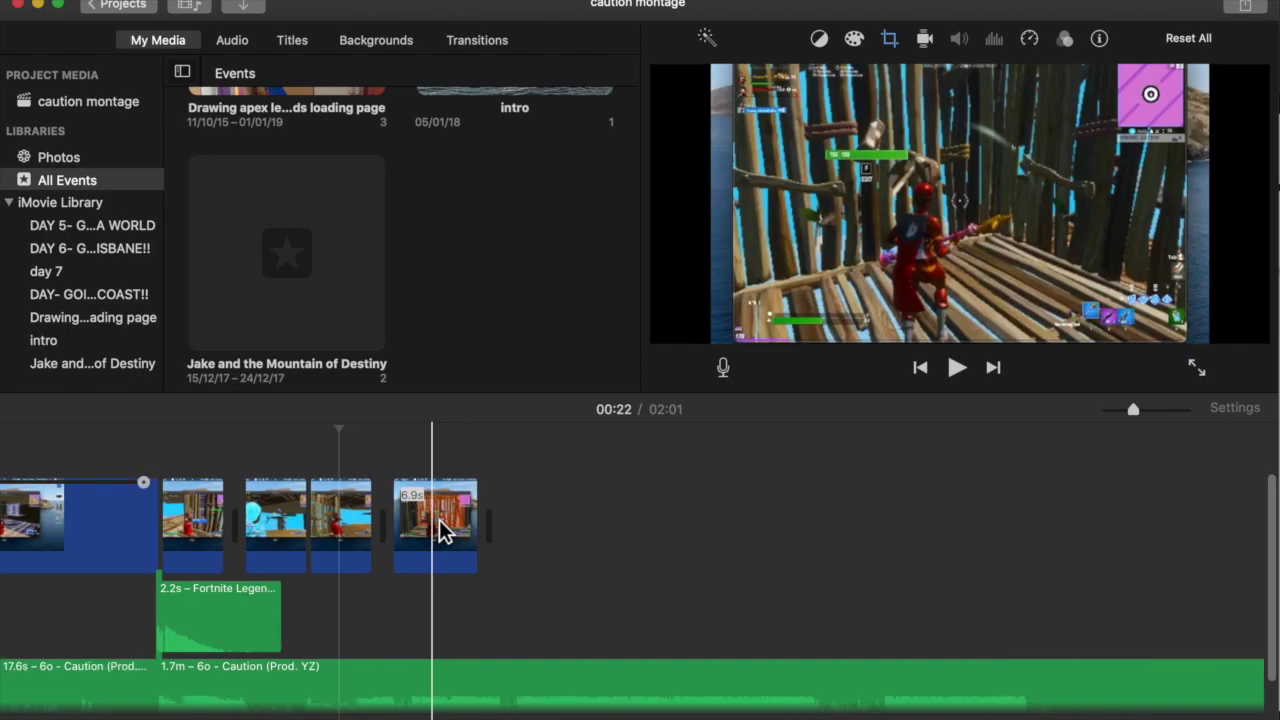
scroll(260, 455, "left", 5)
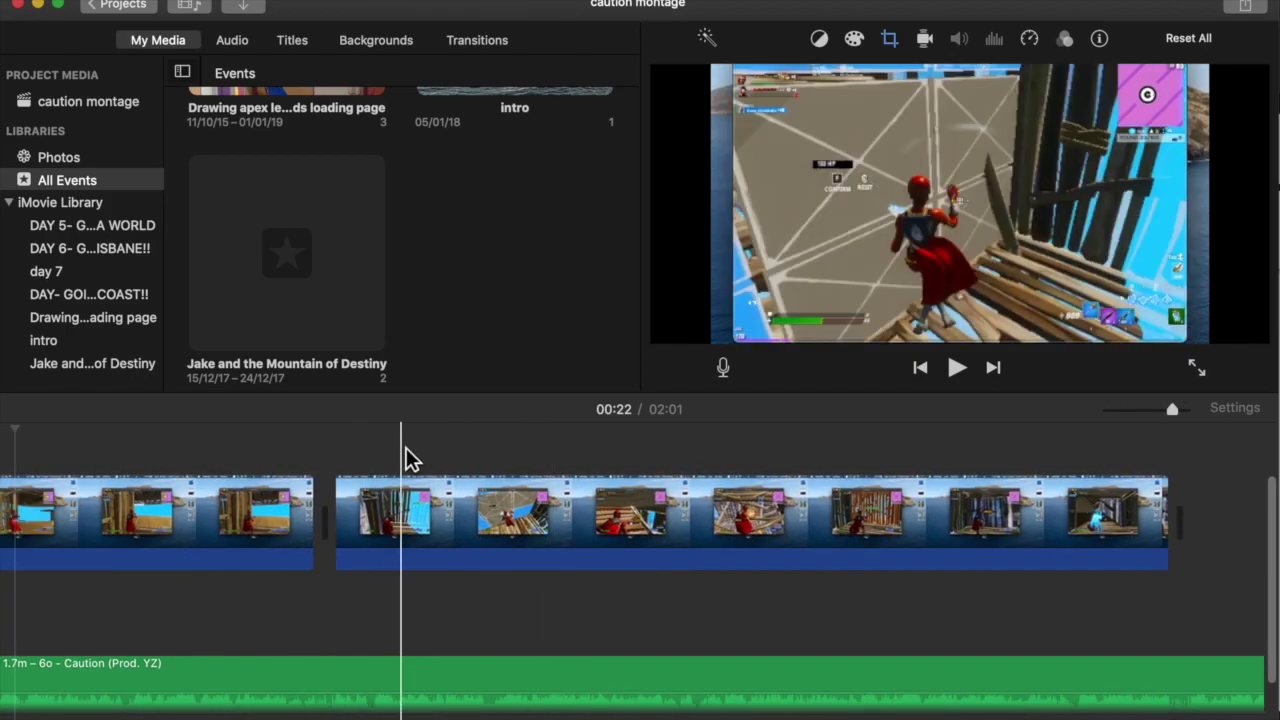
left_click(334, 460)
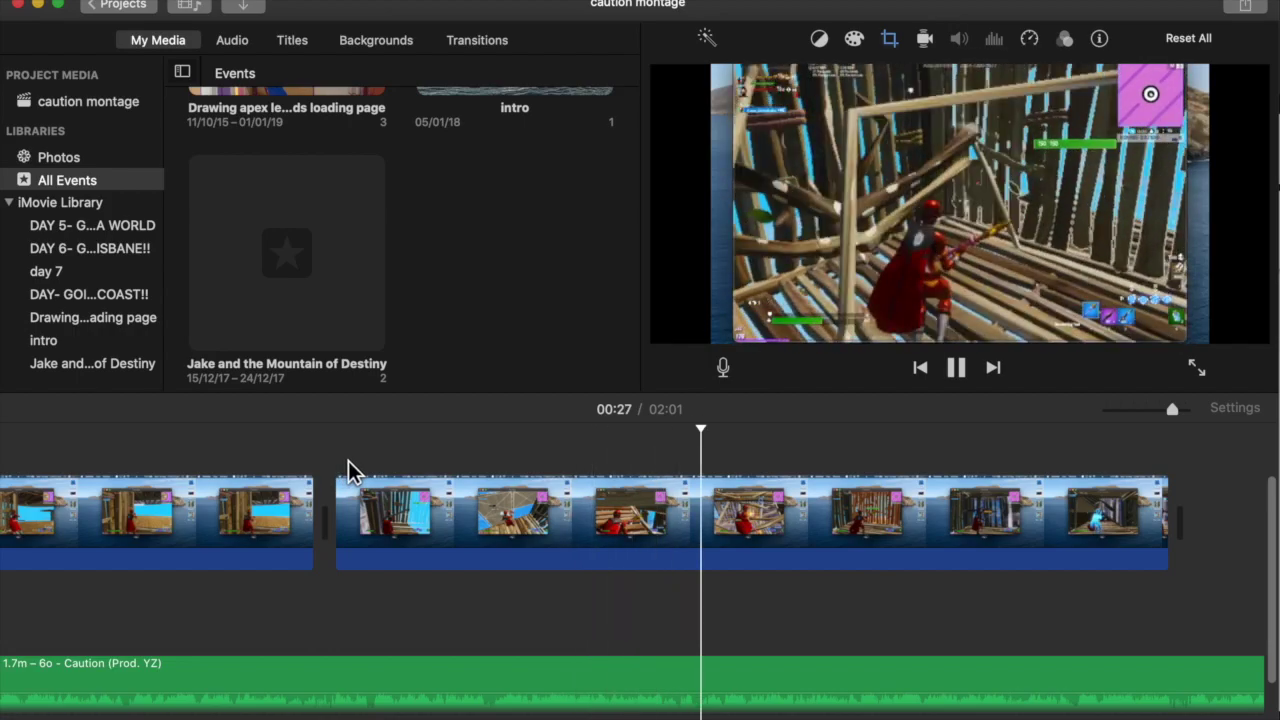
key("space")
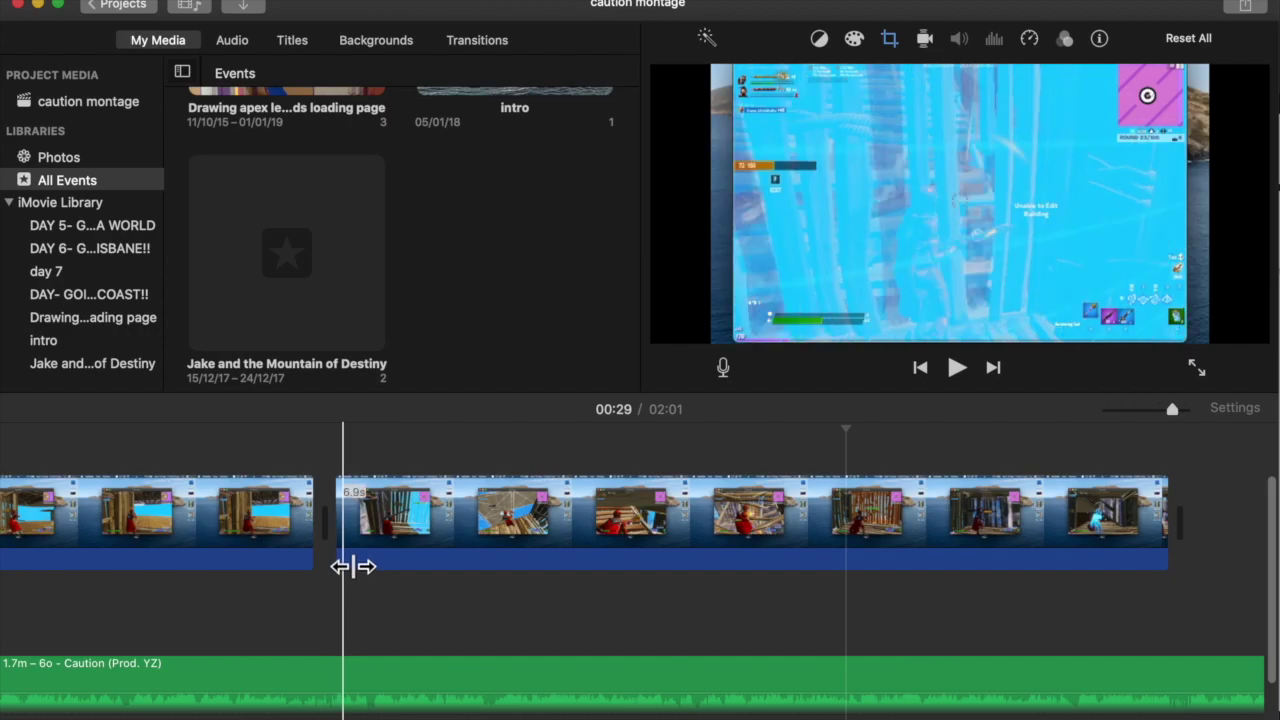
left_click_drag(352, 566, 545, 580)
key("space")
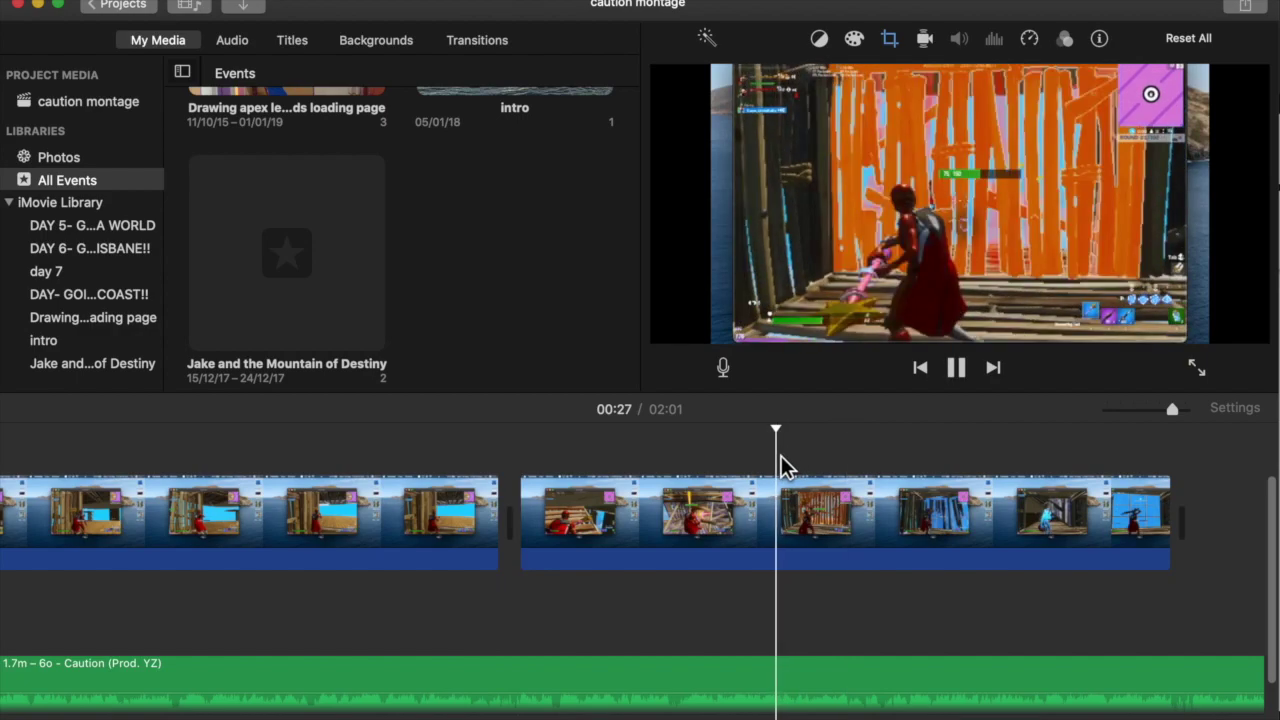
key("space")
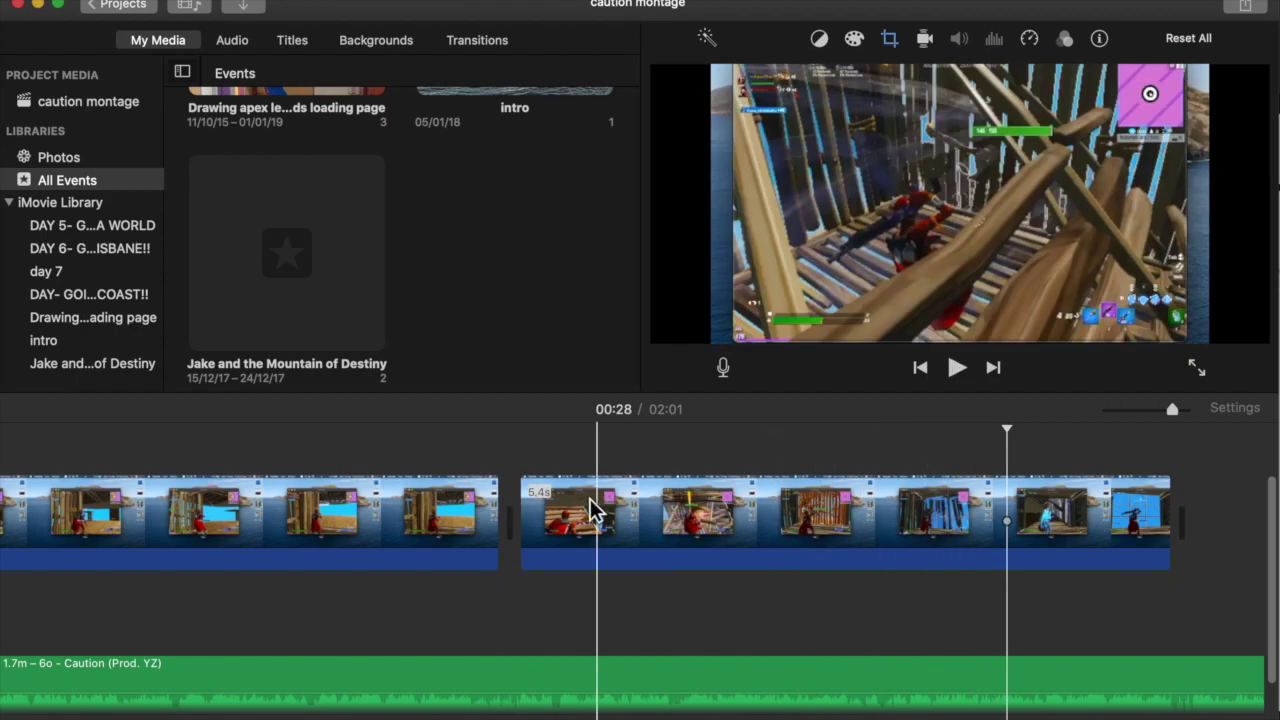
- Fine-tune the start of the last video clip to a length of 5.8 s, replaying the elimination against the music after each trim
left_click_drag(523, 517, 478, 521)
left_click(916, 457)
key("space")
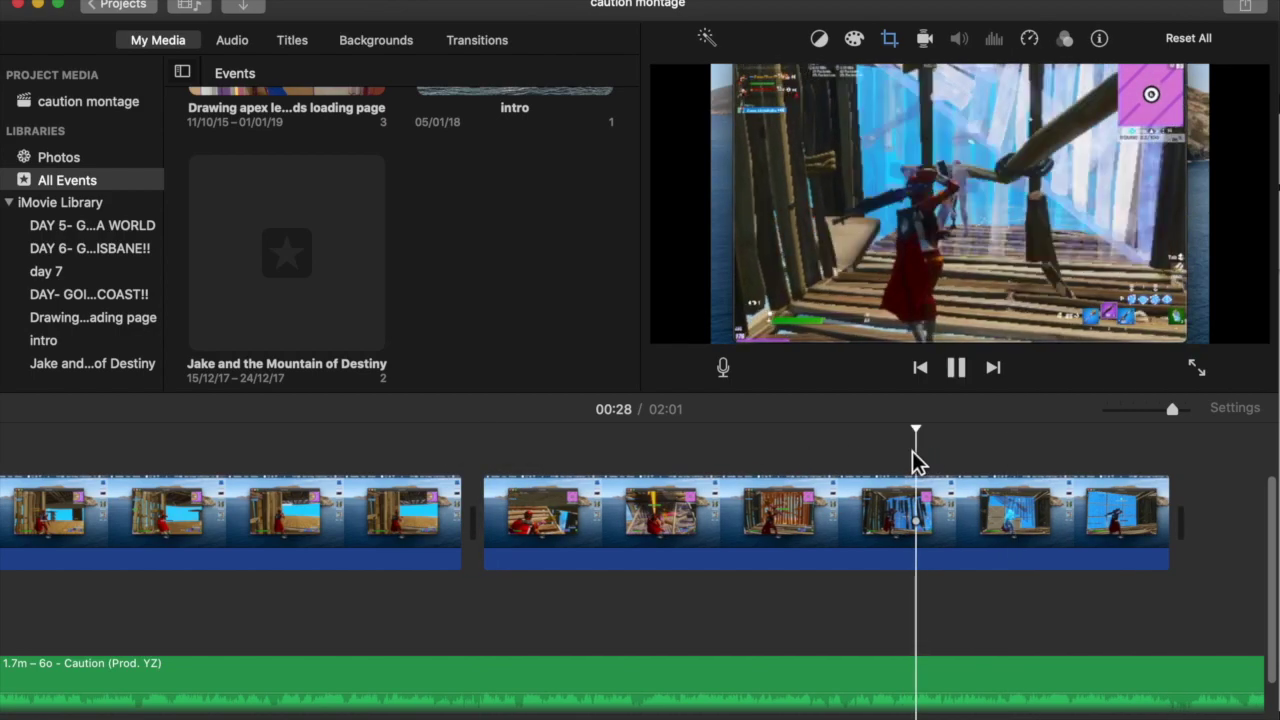
key("space")
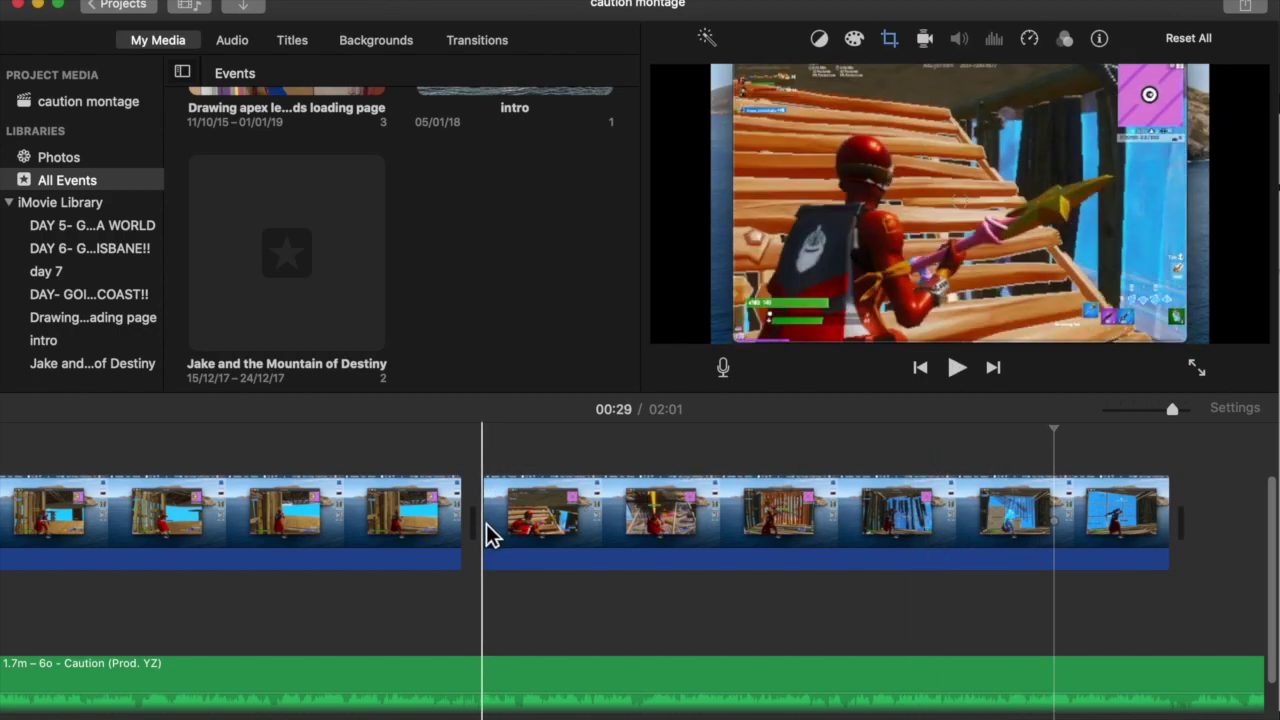
left_click_drag(491, 531, 511, 533)
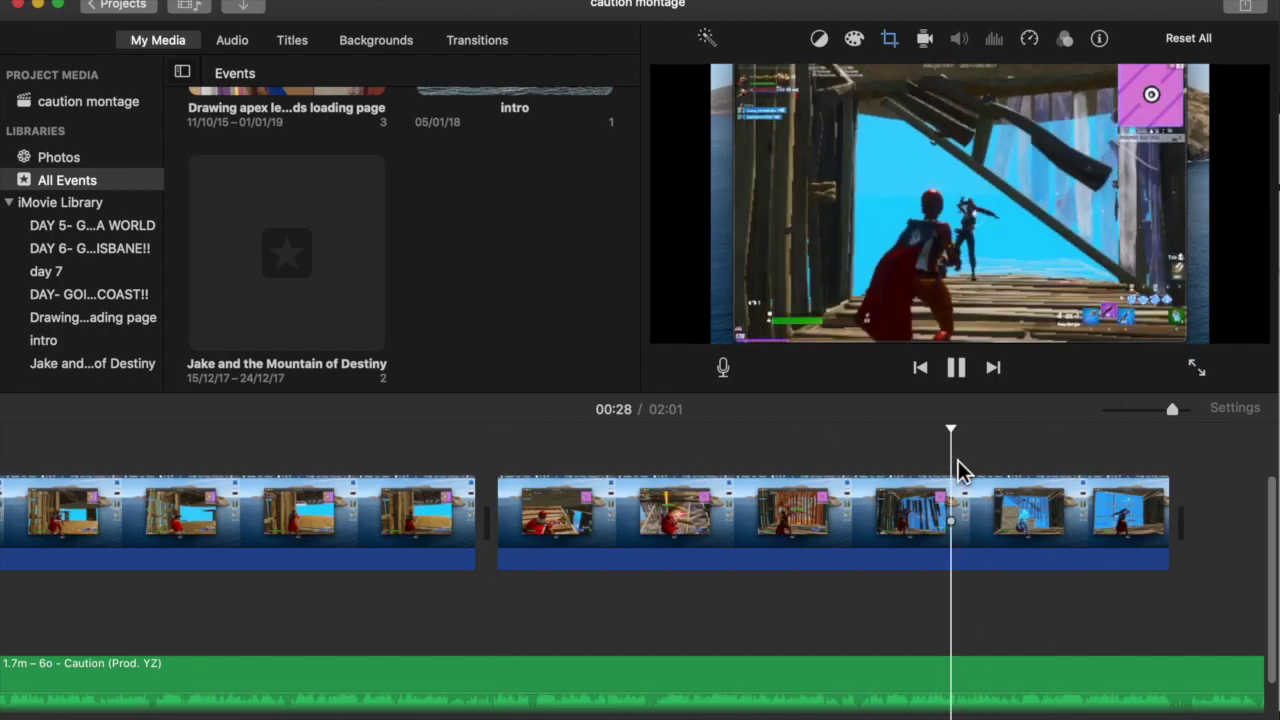
left_click(877, 446)
key("space")
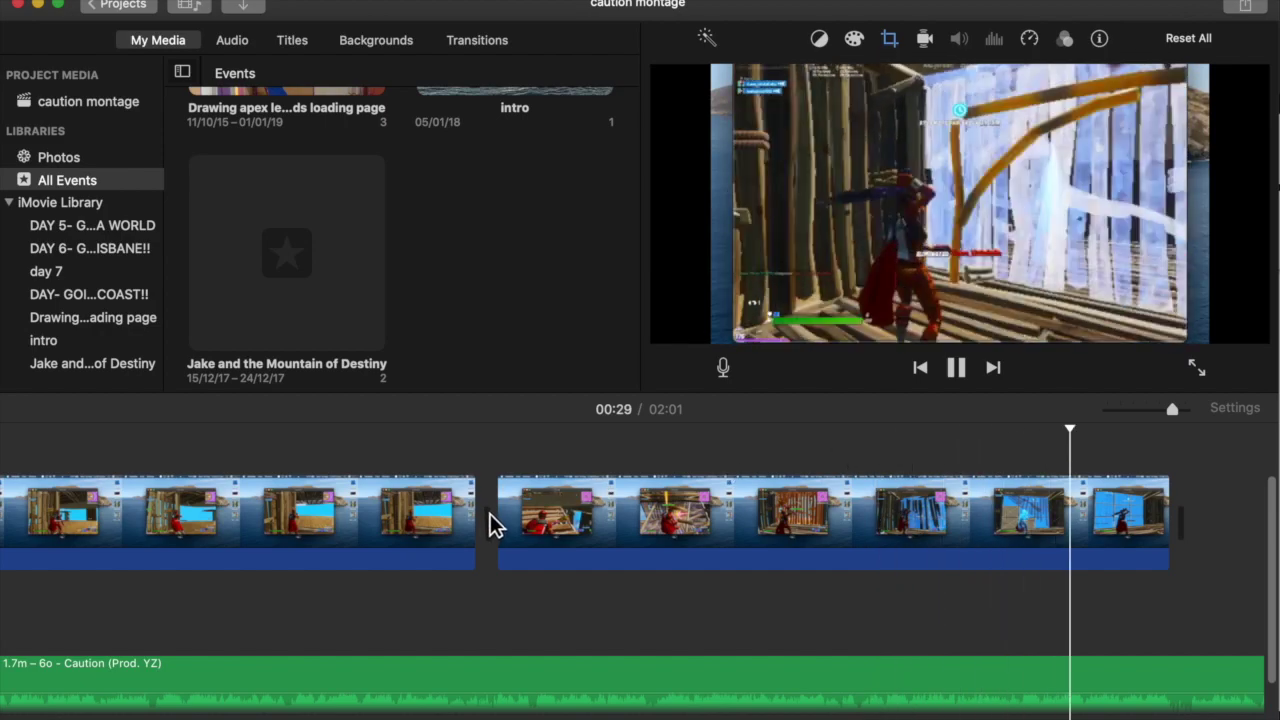
key("space")
left_click_drag(509, 531, 482, 534)
left_click(864, 460)
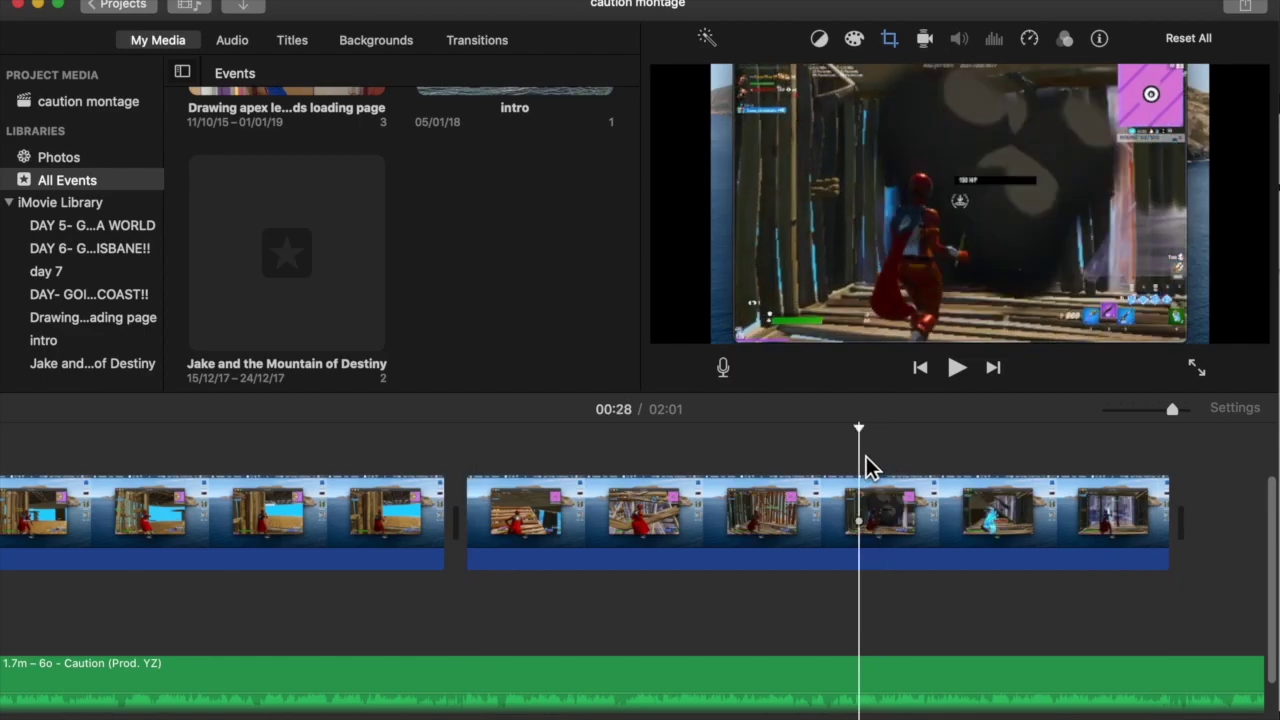
key("space")
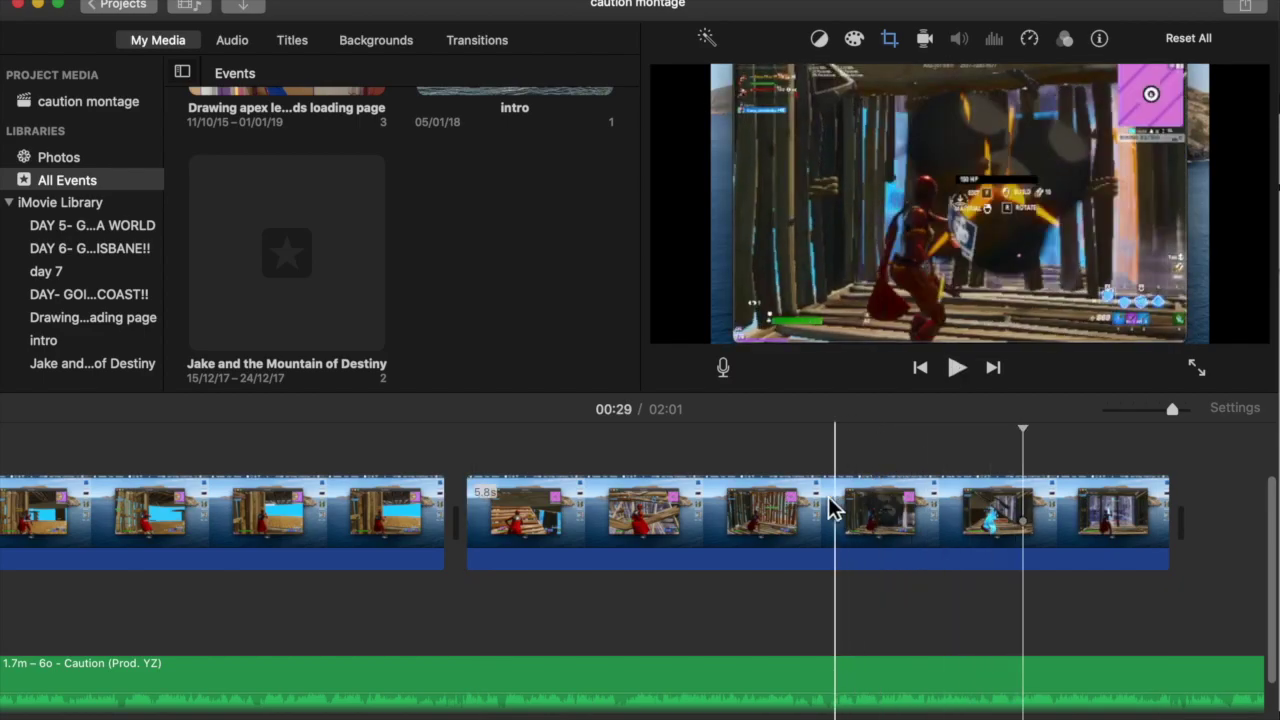
- Split the louder Caution music track at about 00:27, shortly before the elimination in the last video clip
scroll(734, 564, "down", 3)
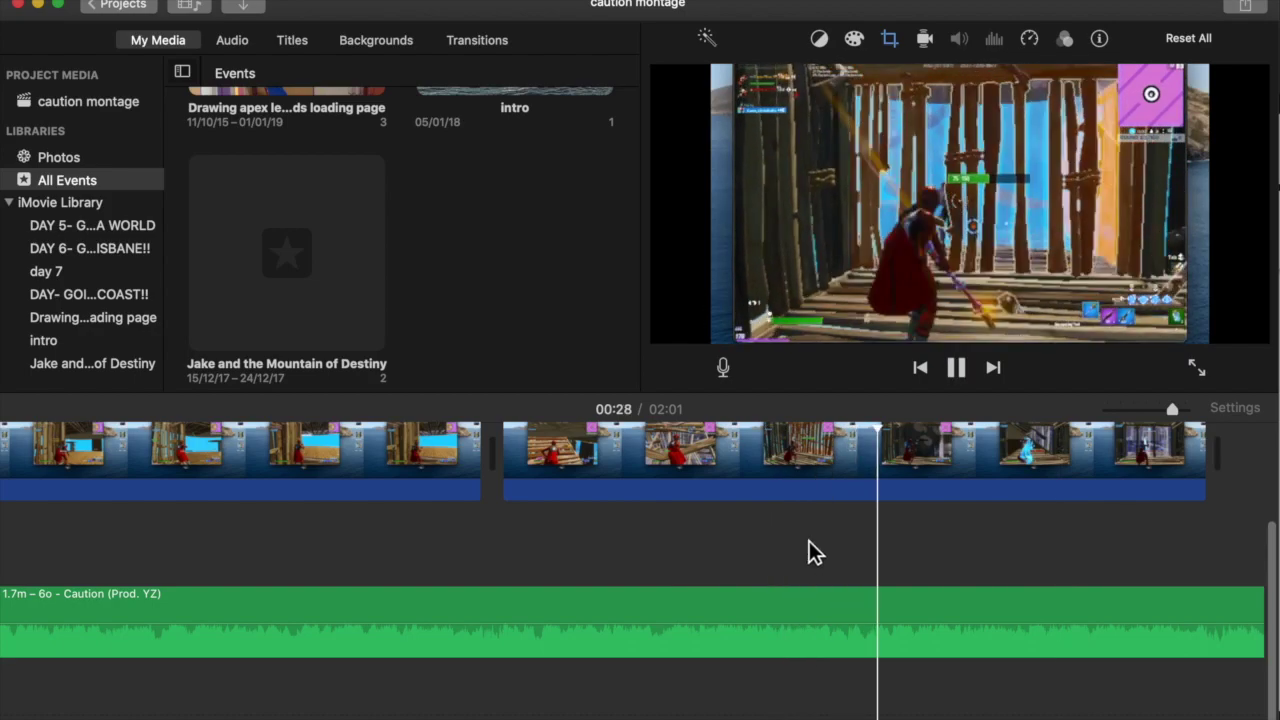
key("space")
left_click(823, 612)
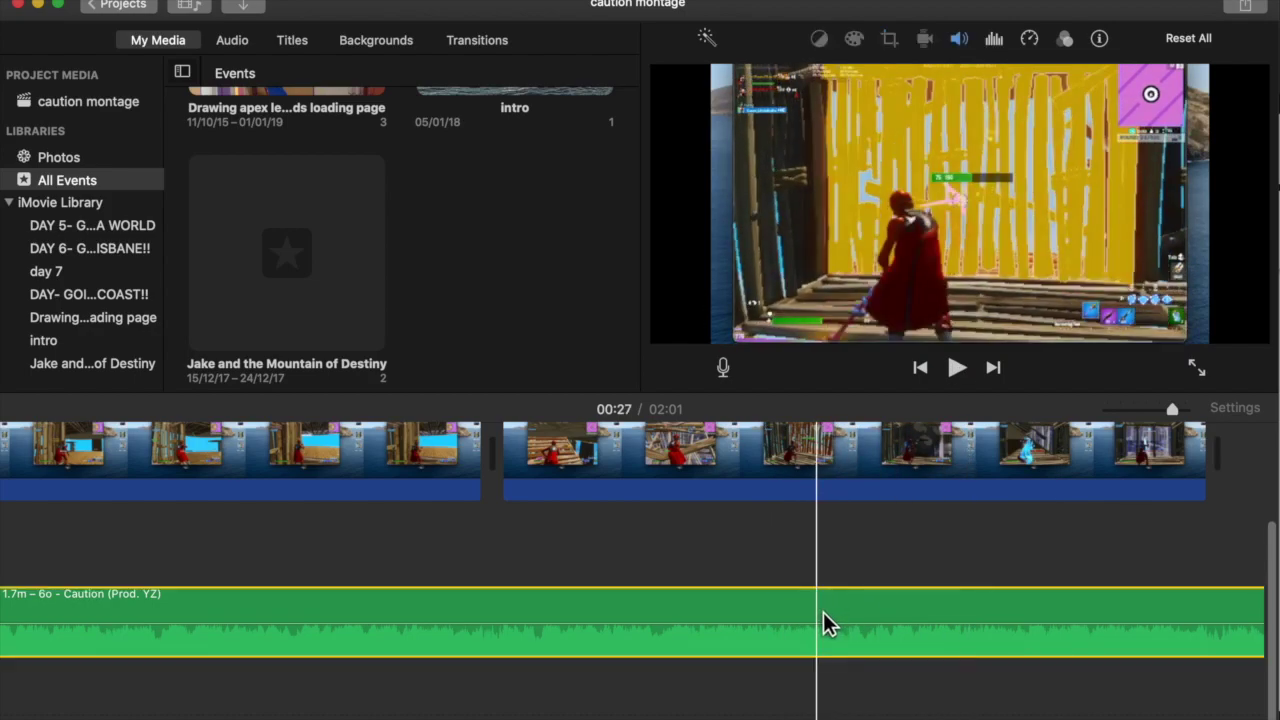
right_click(823, 612)
left_click(863, 562)
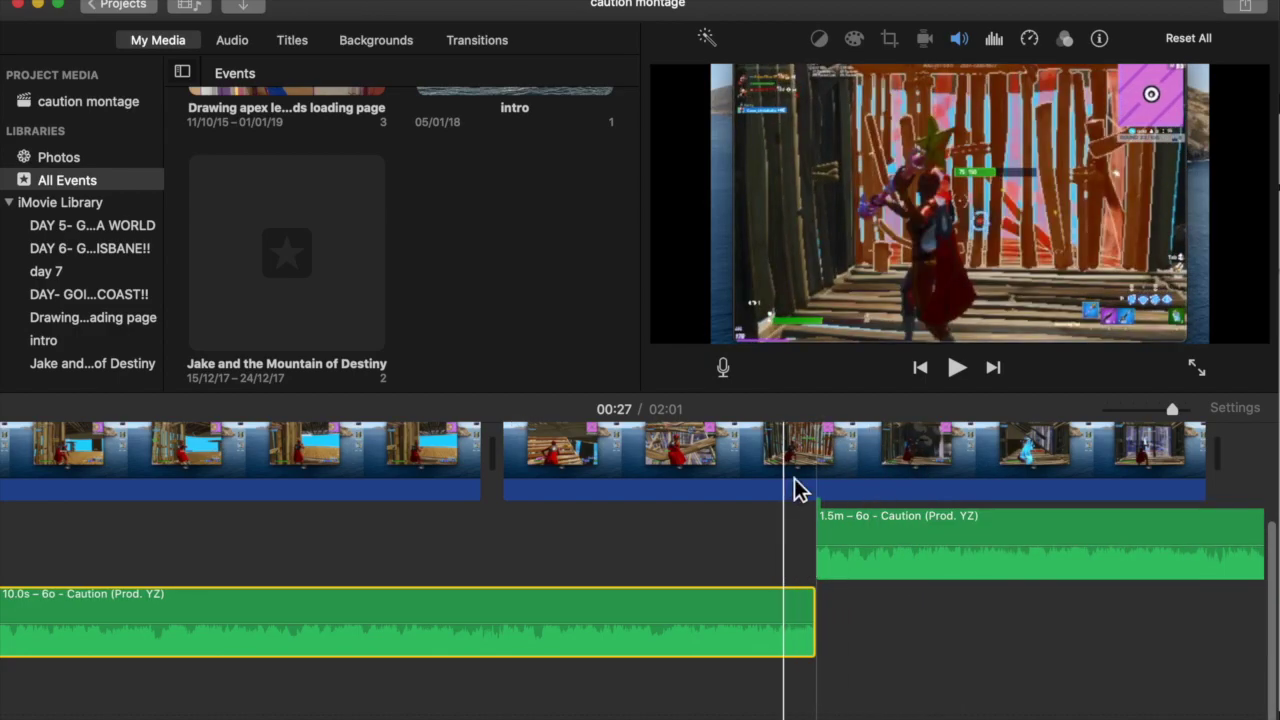
- Split the Caution music track at about 00:29, at the elimination in the last video clip
scroll(872, 529, "up", 2)
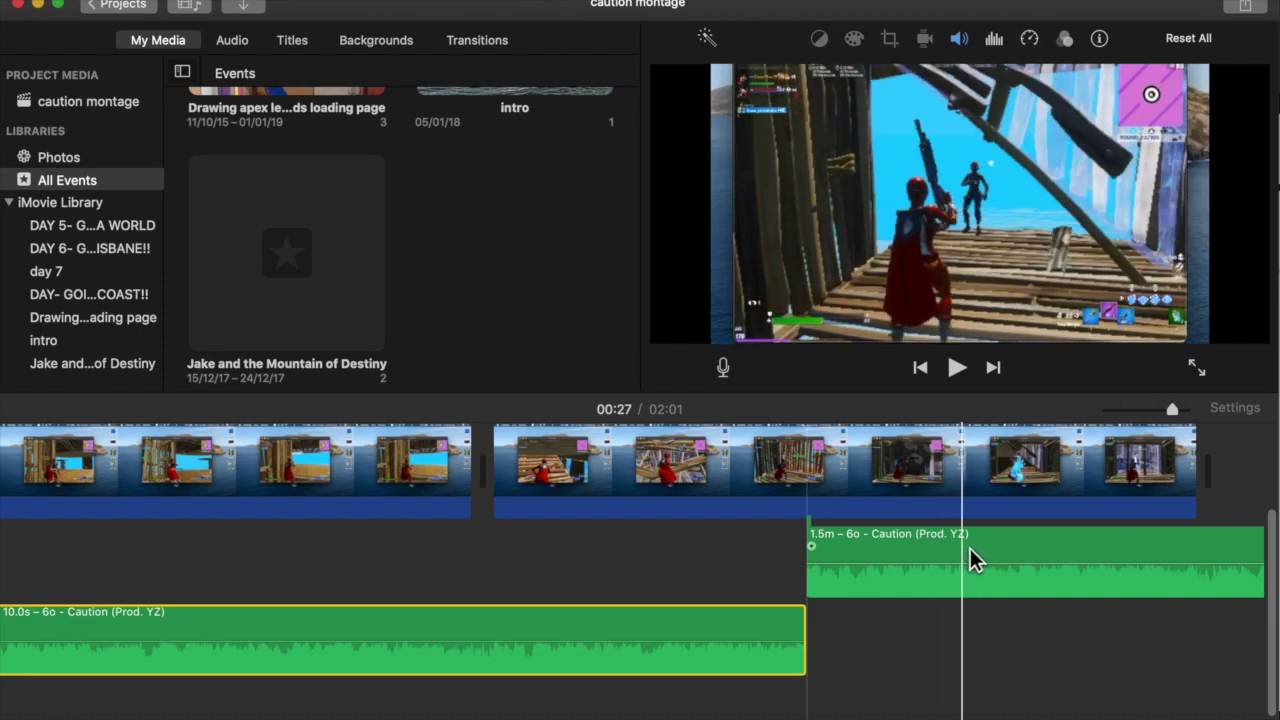
left_click(974, 548)
right_click(972, 548)
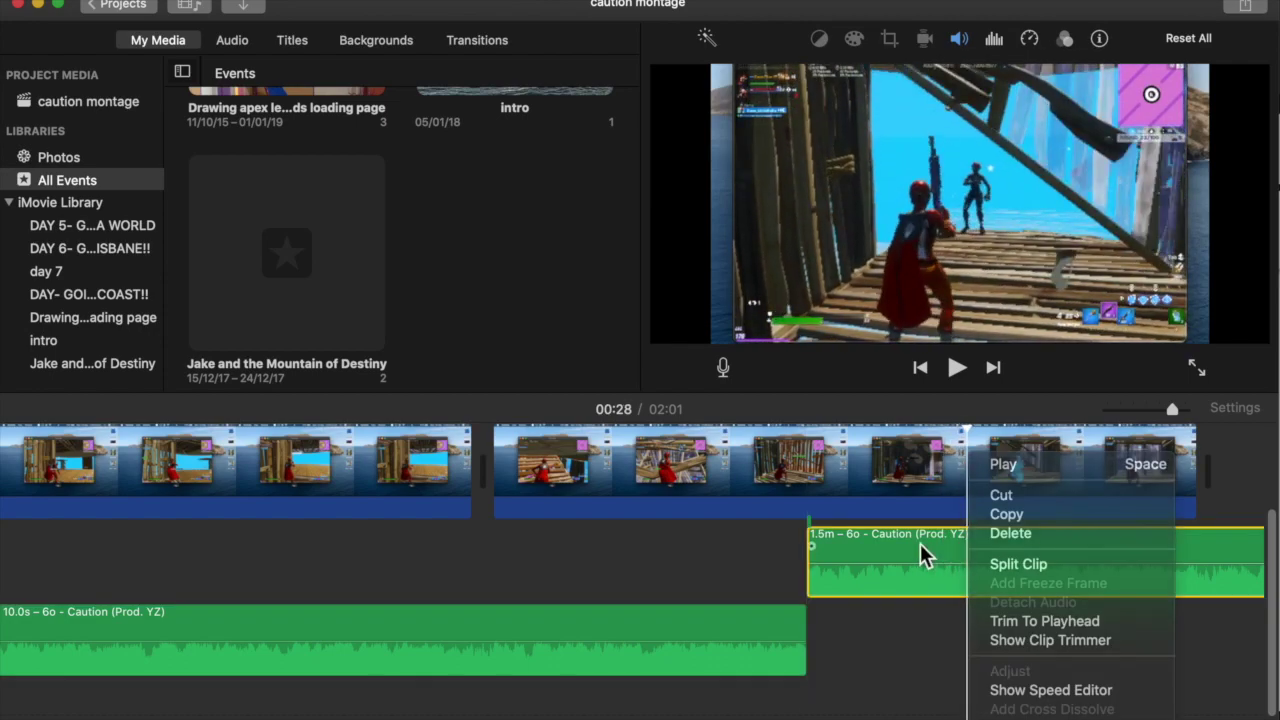
left_click(920, 550)
right_click(995, 549)
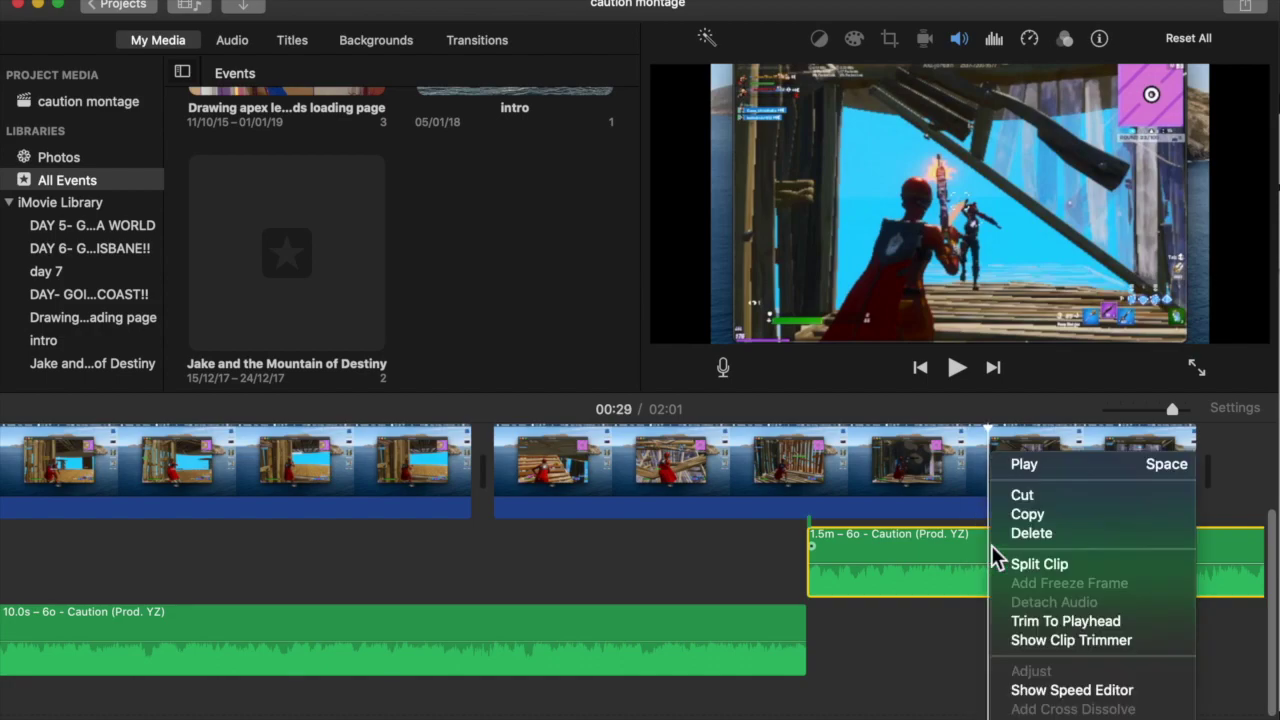
left_click(1020, 566)
- Apply the Muffled audio effect to the 1.5 s music section between the two cuts and play back the transition
left_click(852, 548)
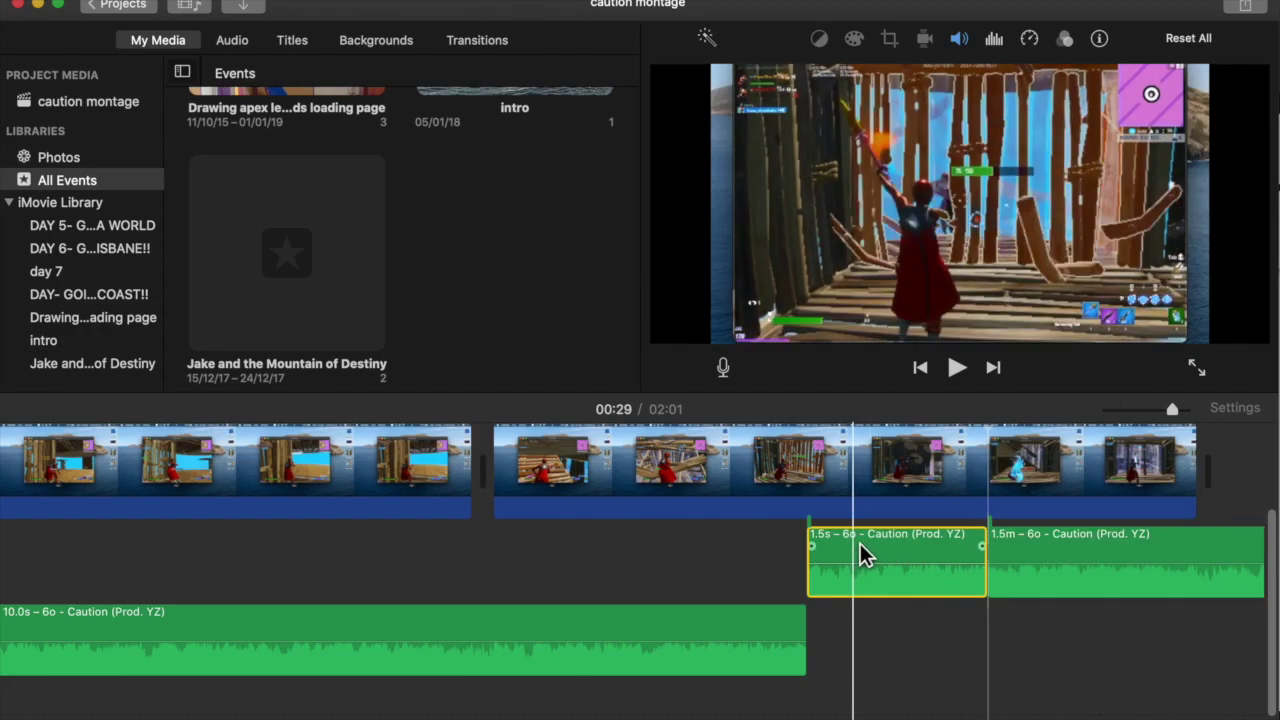
left_click(1062, 42)
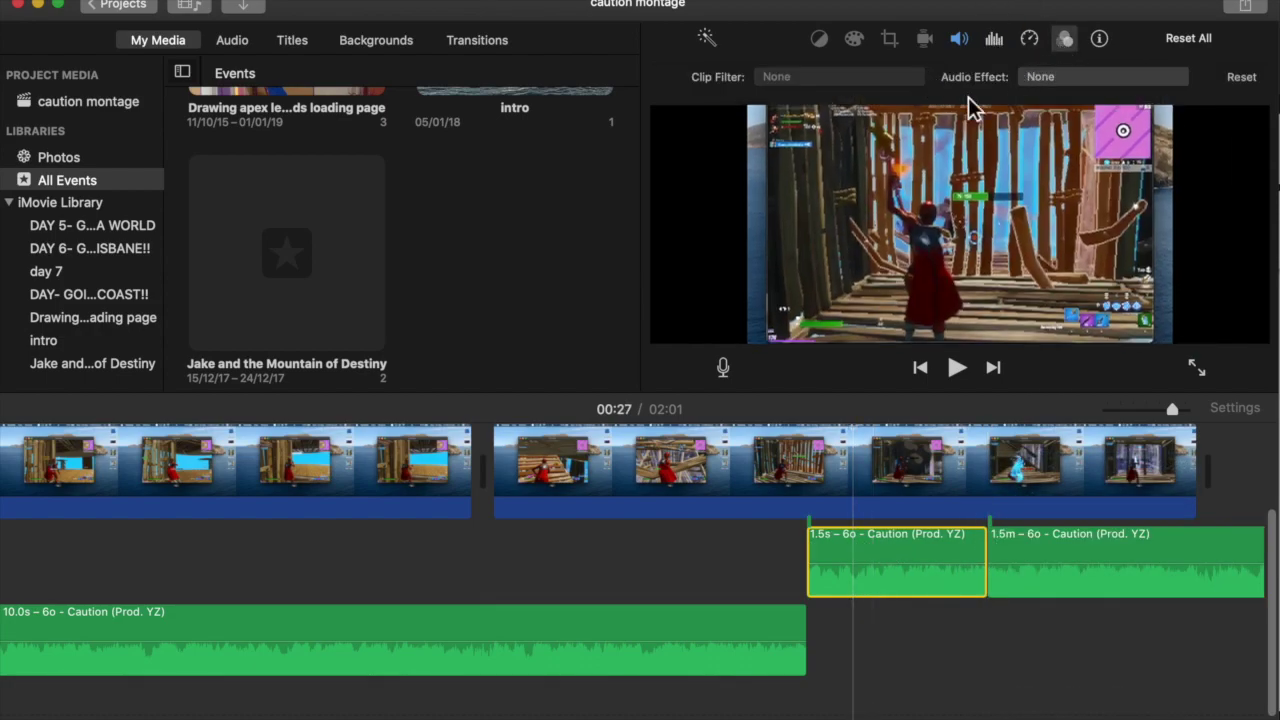
left_click(1048, 81)
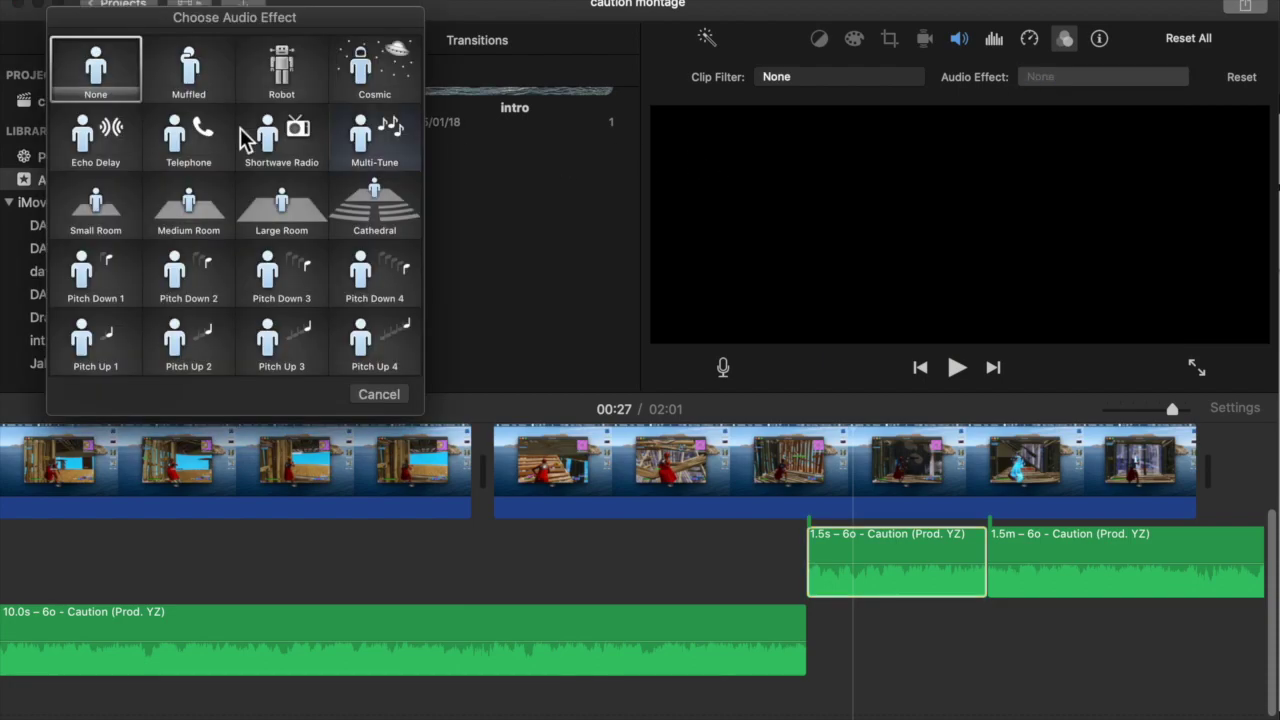
left_click(187, 88)
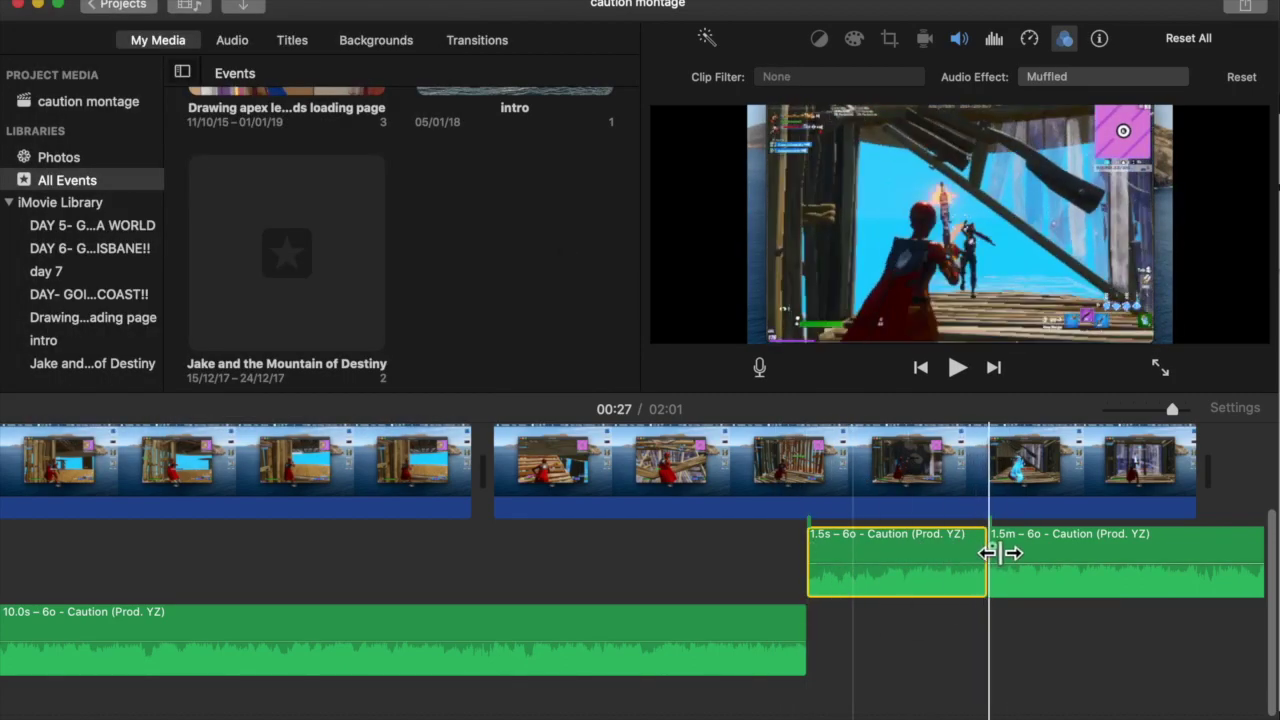
left_click(780, 571)
key("space")
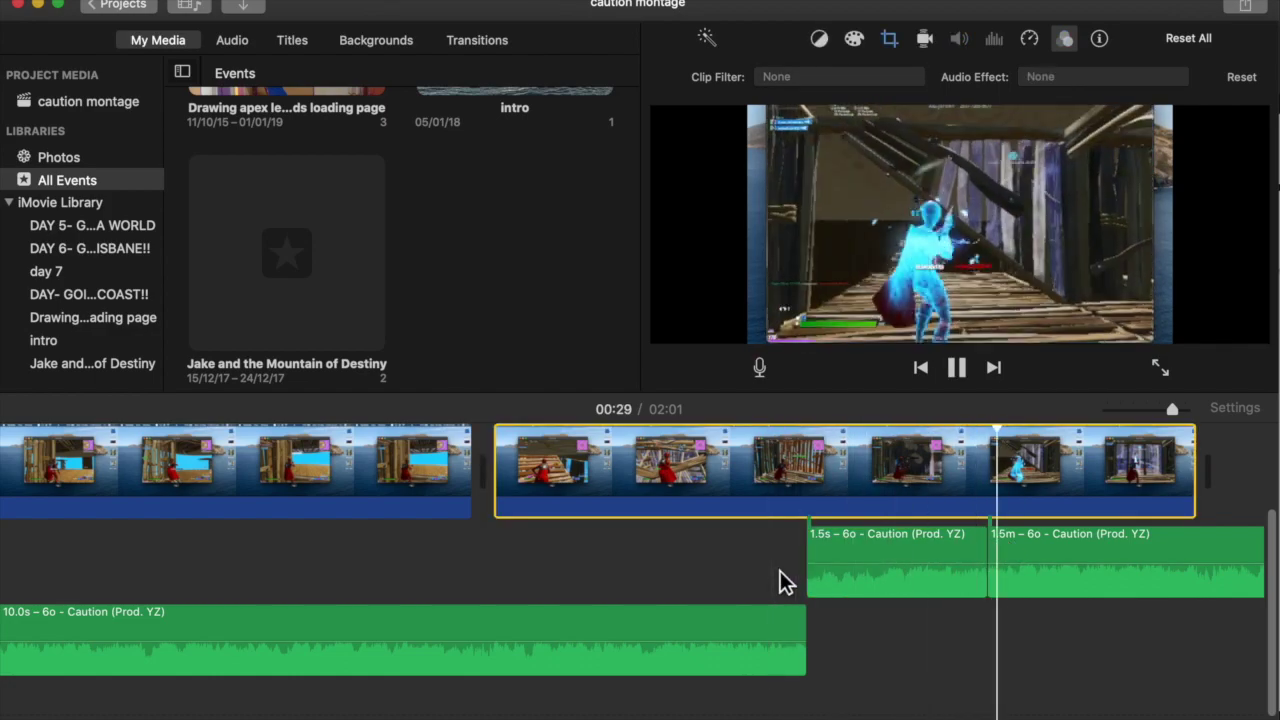
key("space")
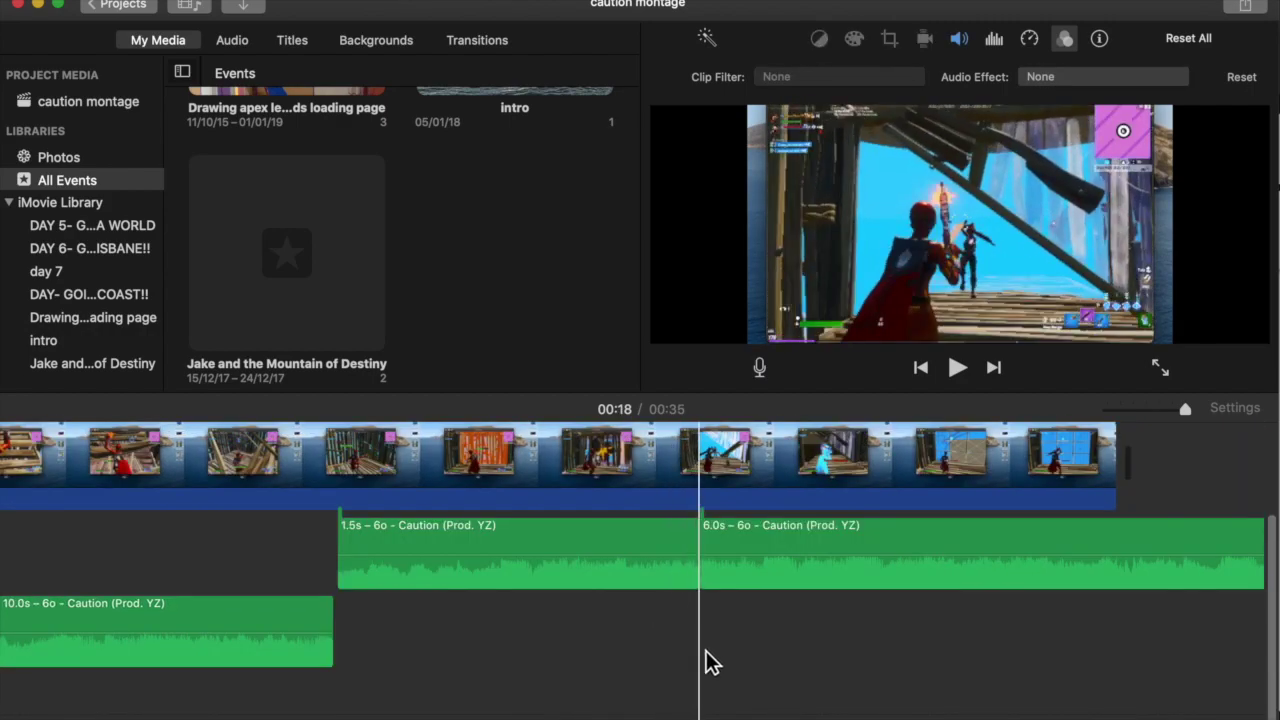
- Paste the 2.2 s Fortnite Legendary Pump Sound Effect at about 00:29, just after the second music cut, and play it back
left_click(725, 663)
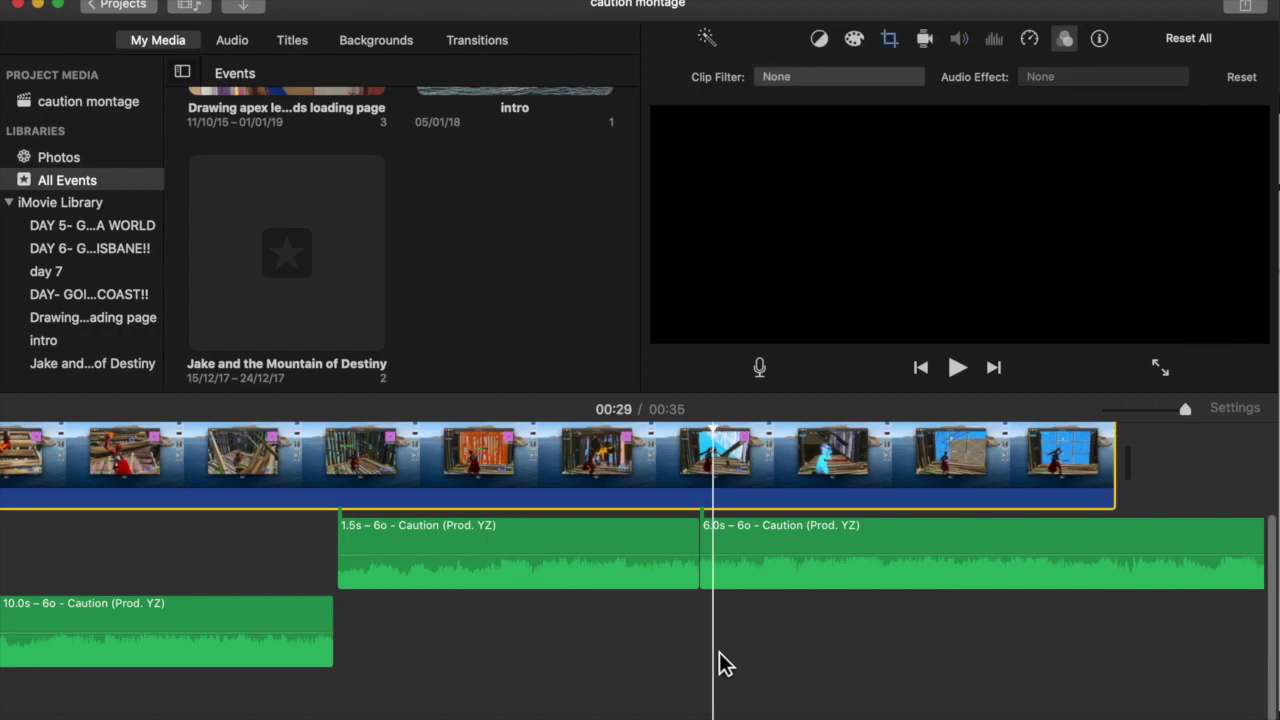
key("super+v")
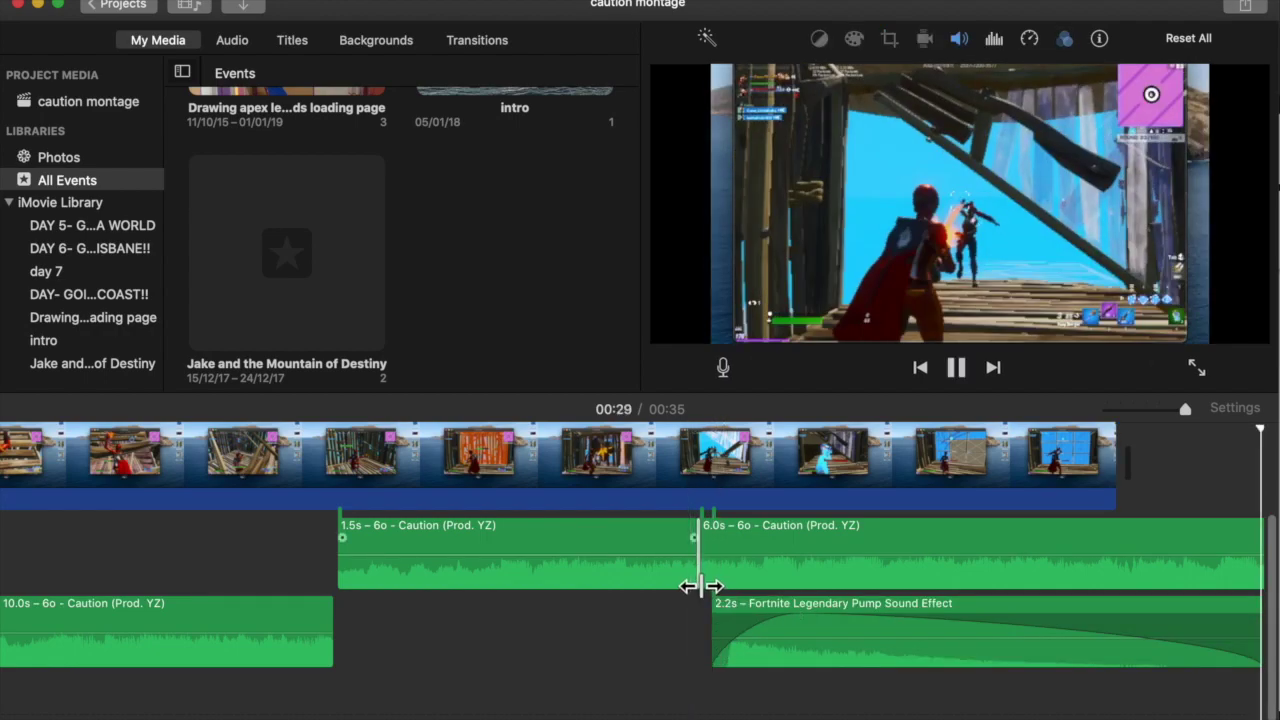
left_click(686, 621)
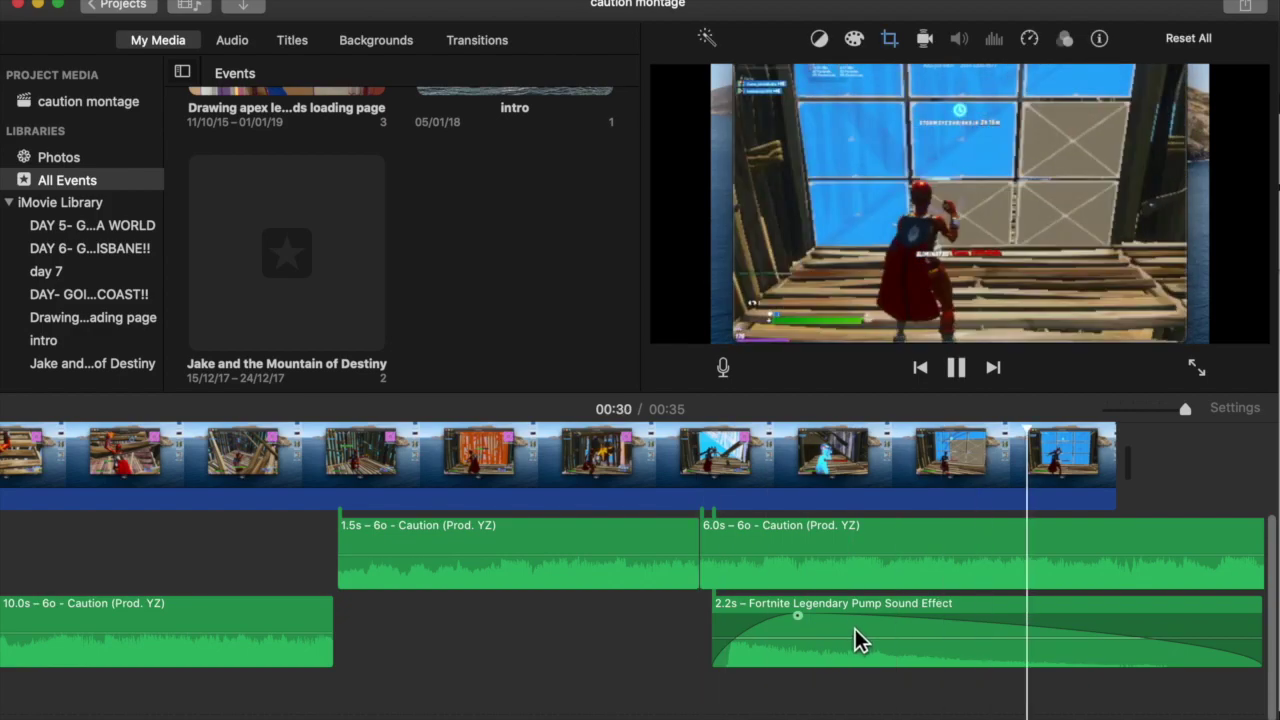
key("space")
- Nudge the pasted pump sound effect earlier until it starts at the music cut, replaying the elimination after each move
left_click(853, 628)
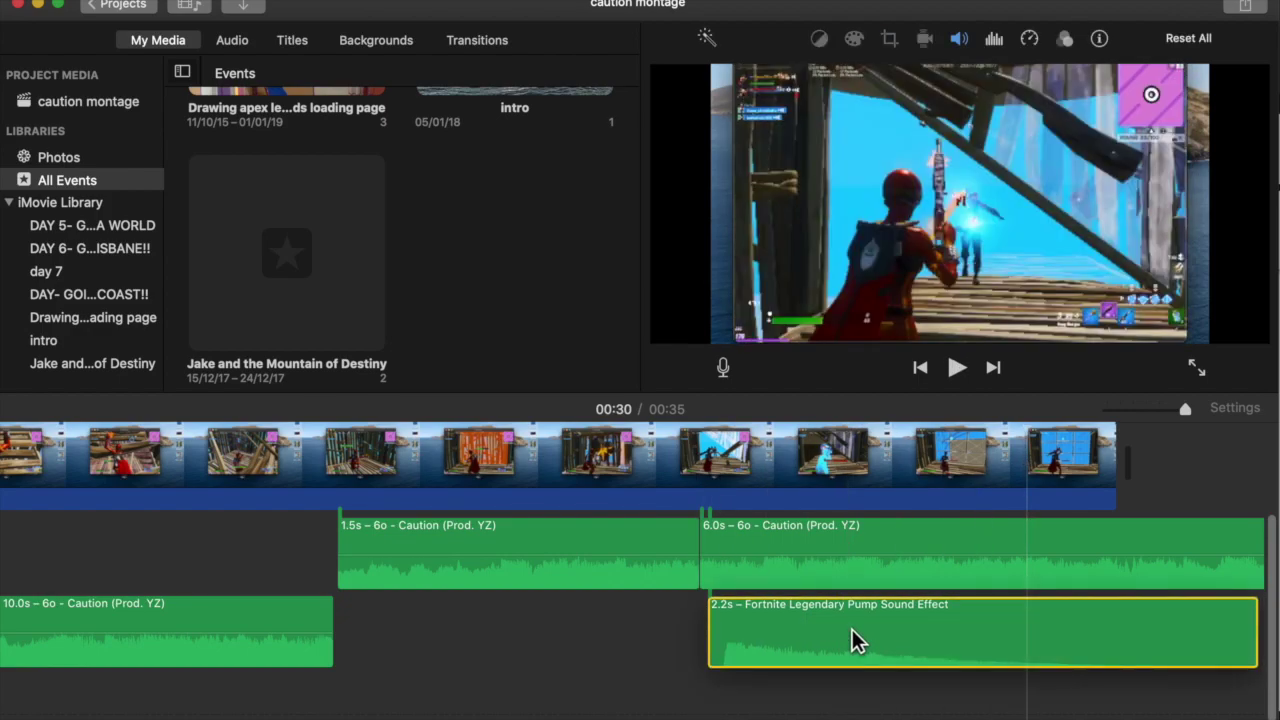
left_click(690, 632)
key("space")
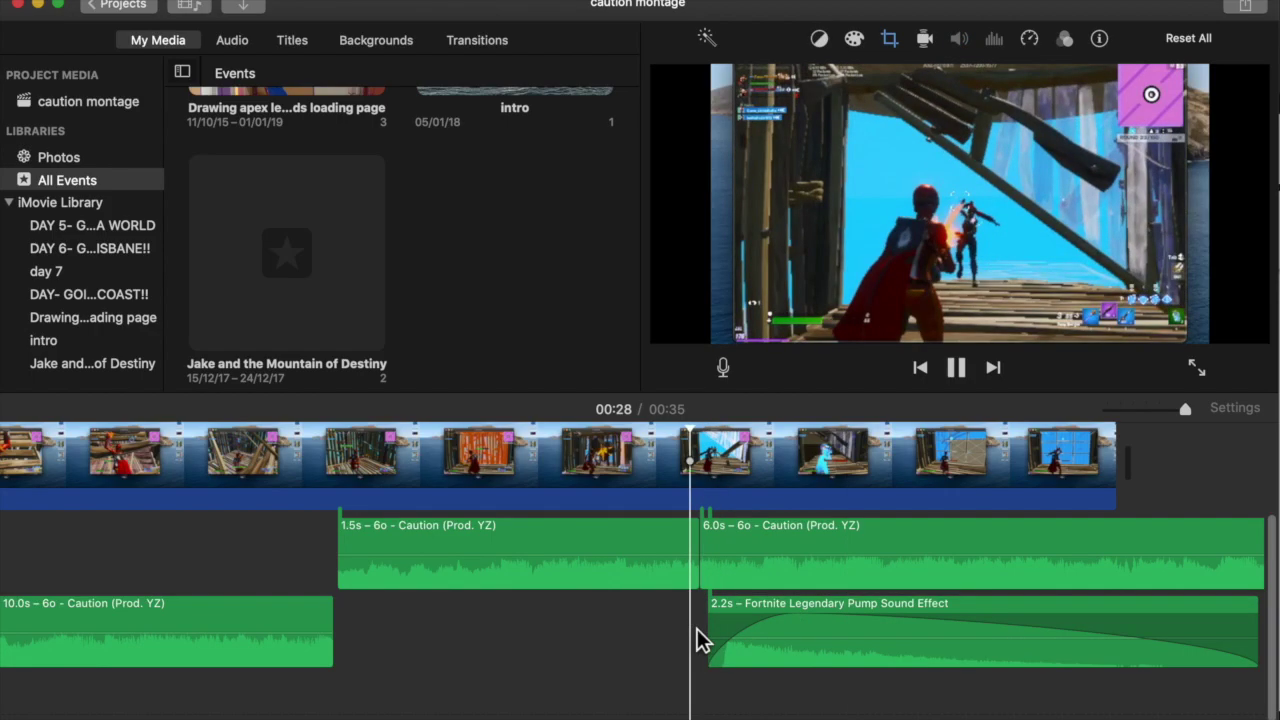
left_click_drag(880, 644, 871, 655)
left_click(650, 620)
key("space")
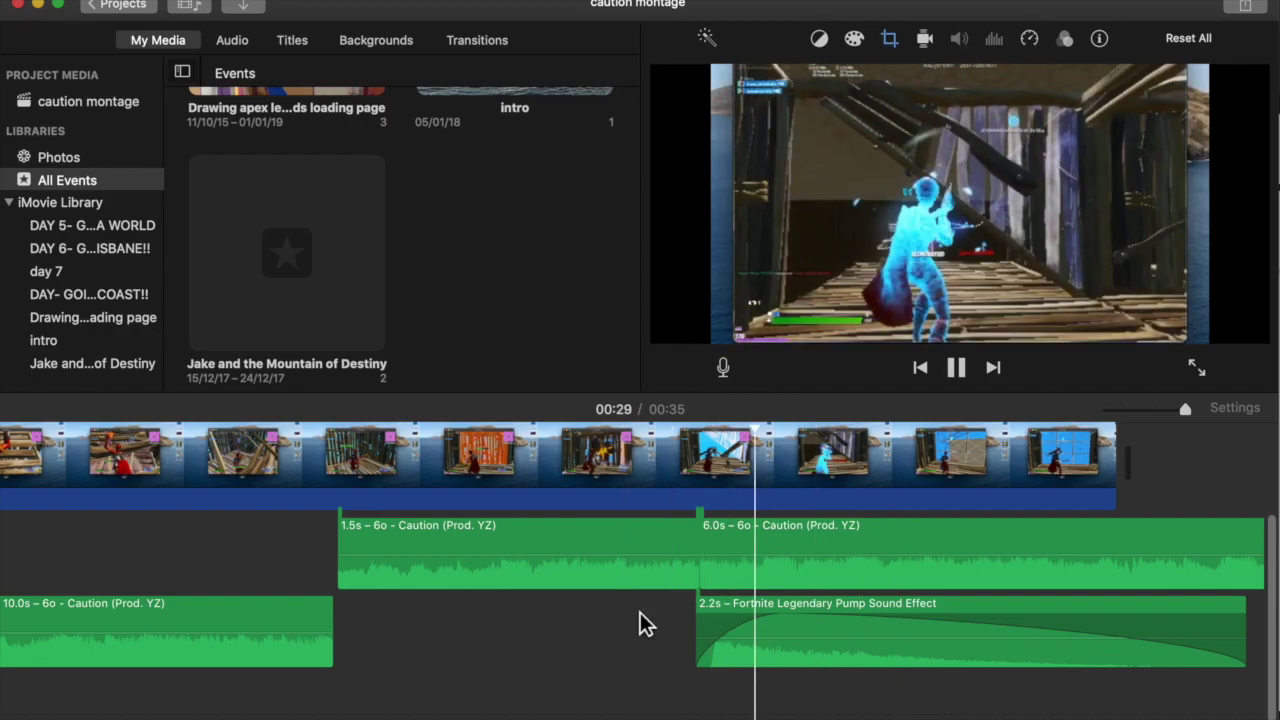
key("space")
- Copy the 1.4 s Shockwave sound effect from the first elimination and paste it just before the music cut at about 00:28
scroll(654, 614, "left", 10)
scroll(654, 614, "right", 10)
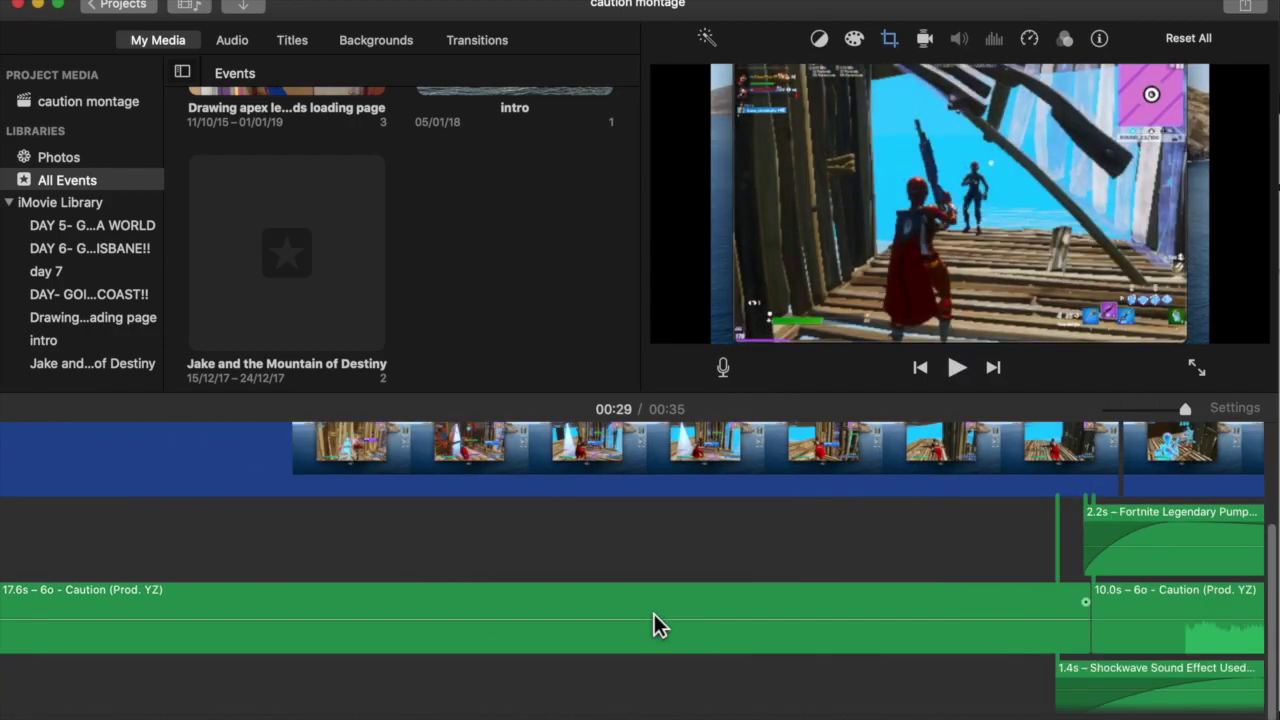
left_click(998, 690)
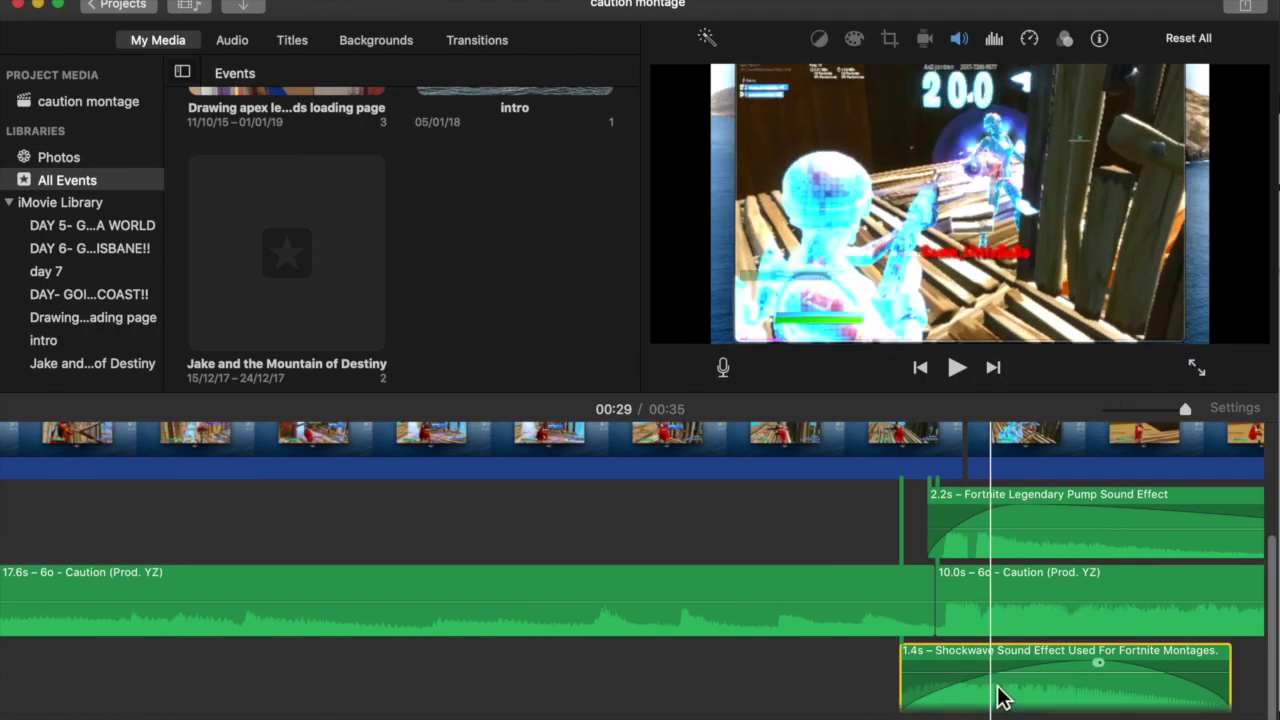
scroll(998, 688, "right", 15)
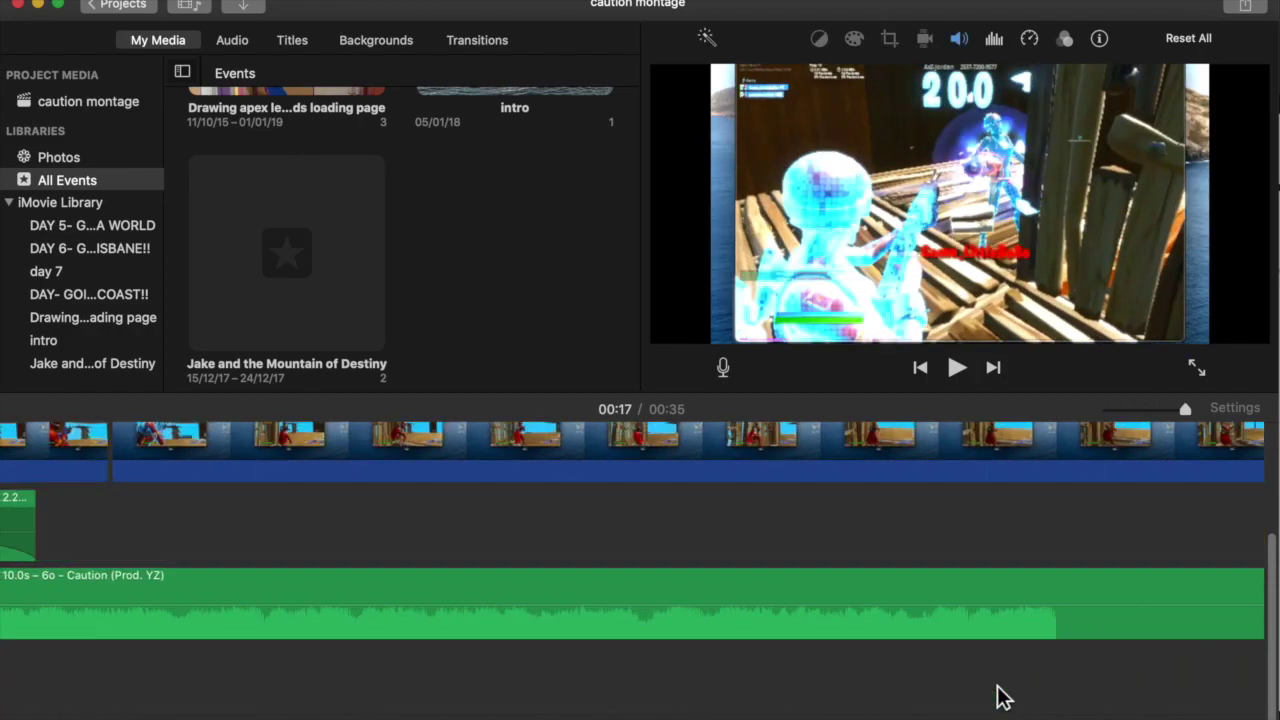
scroll(919, 650, "right", 5)
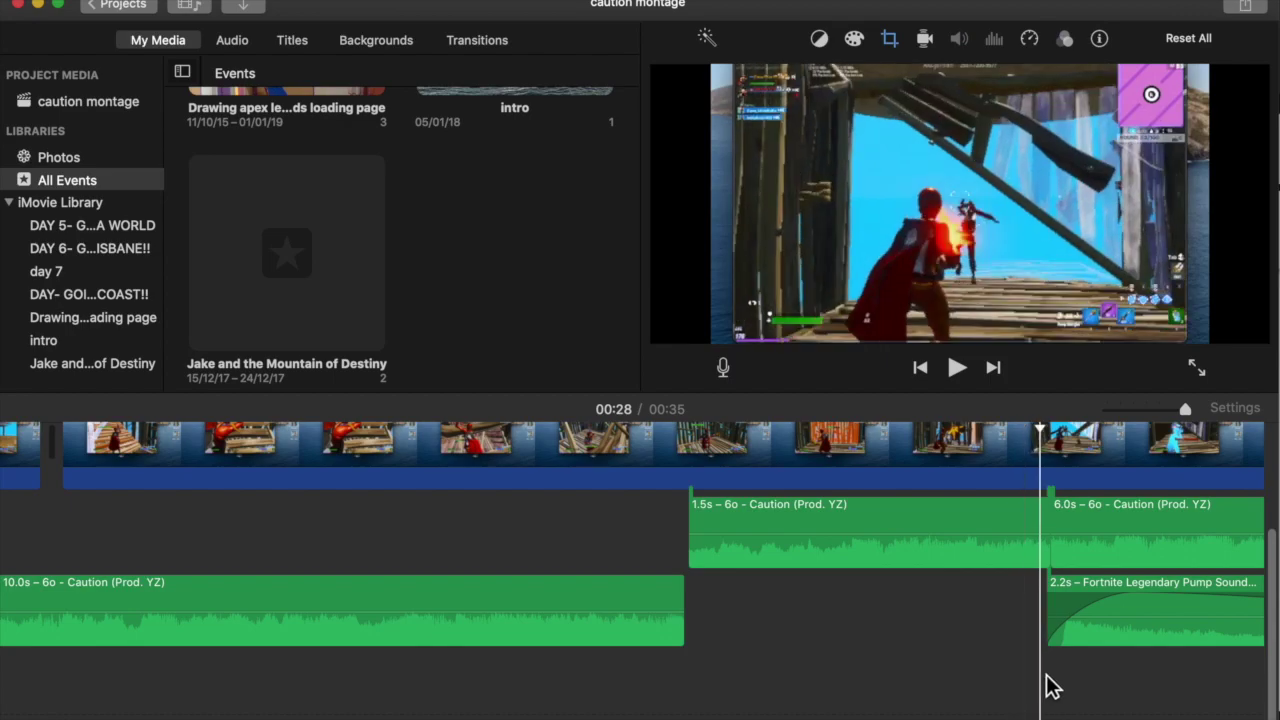
key("super+v")
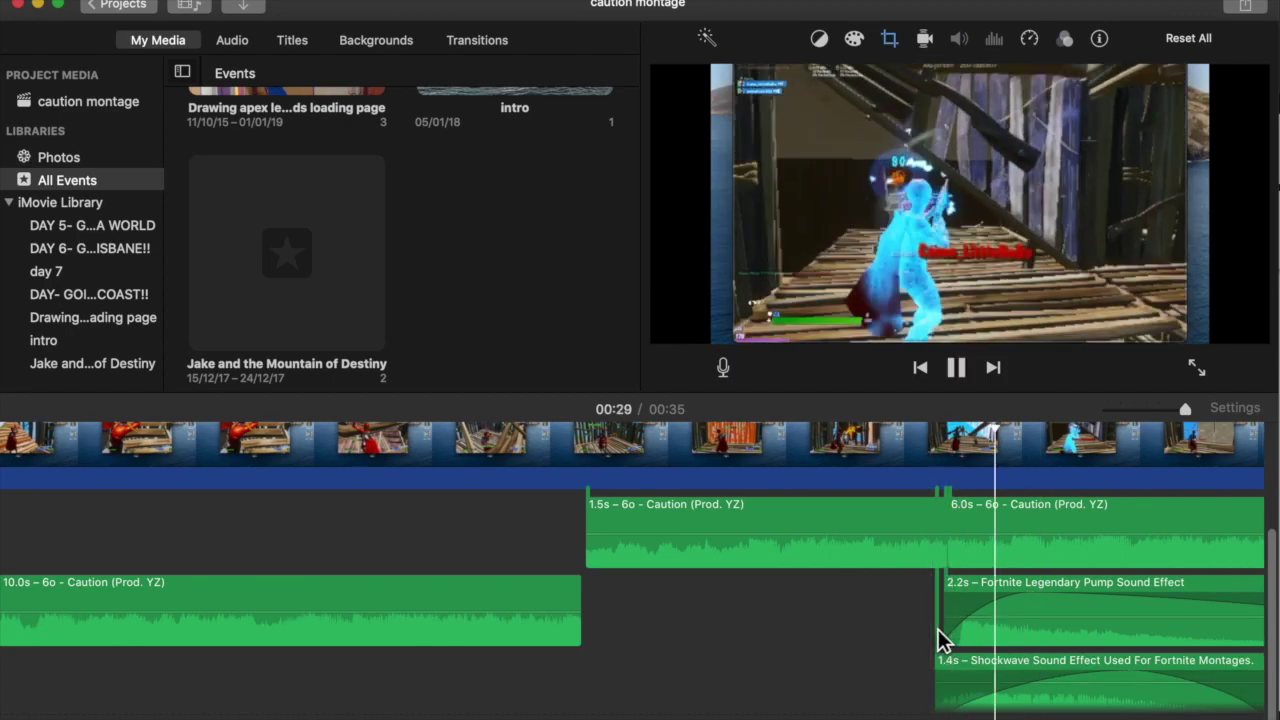
- Shorten the fade-in of the pasted Shockwave sound effect and play back the elimination with both sound effects
left_click(1018, 681)
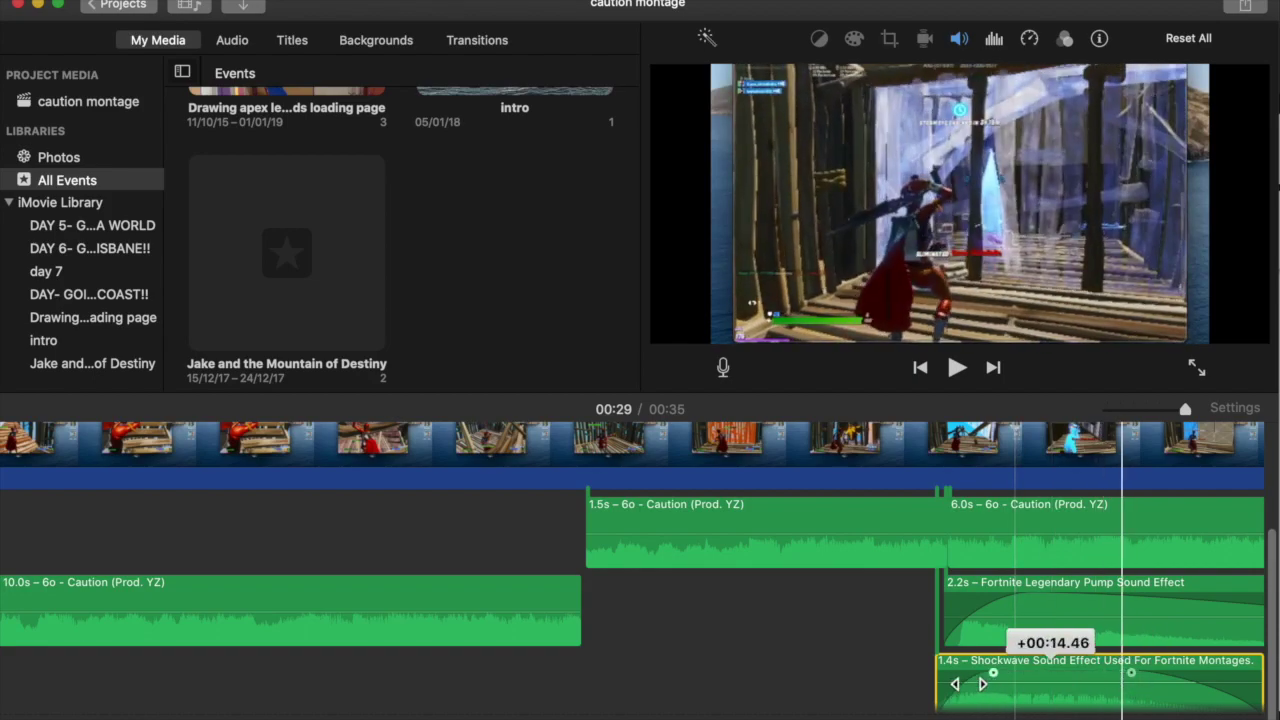
left_click(905, 650)
key("space")
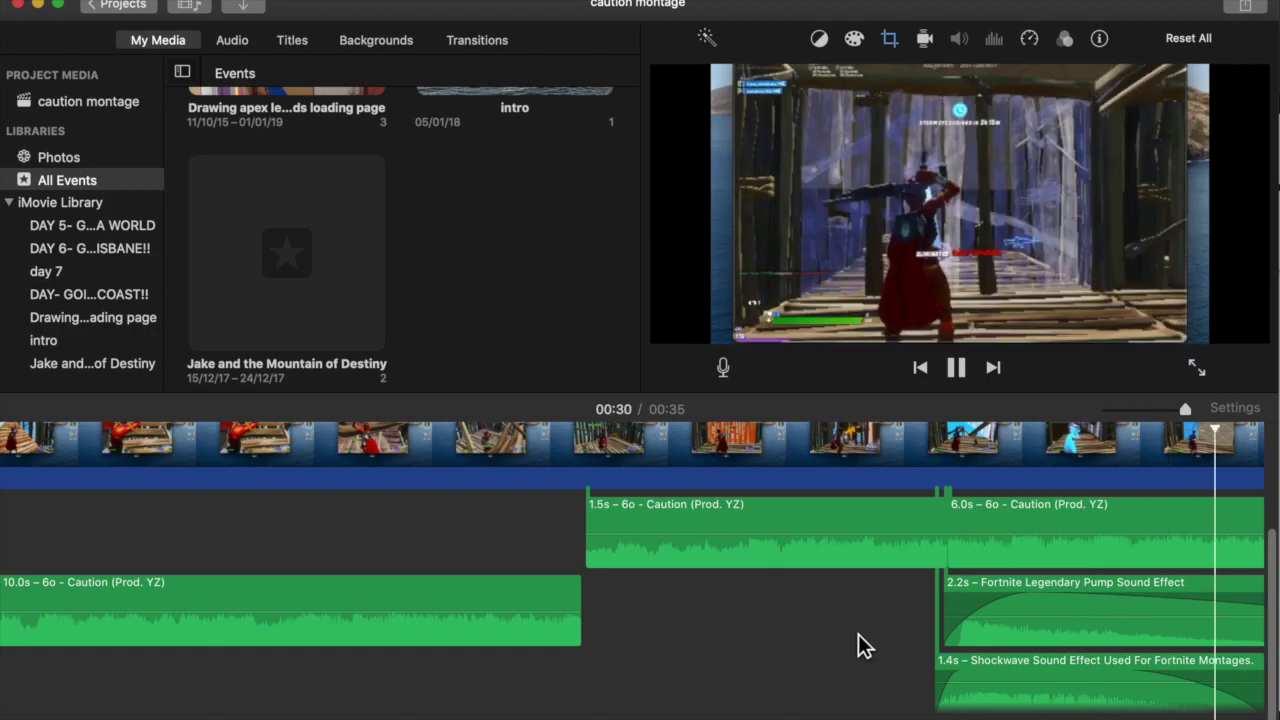
key("super+minus")
key("super+minus")
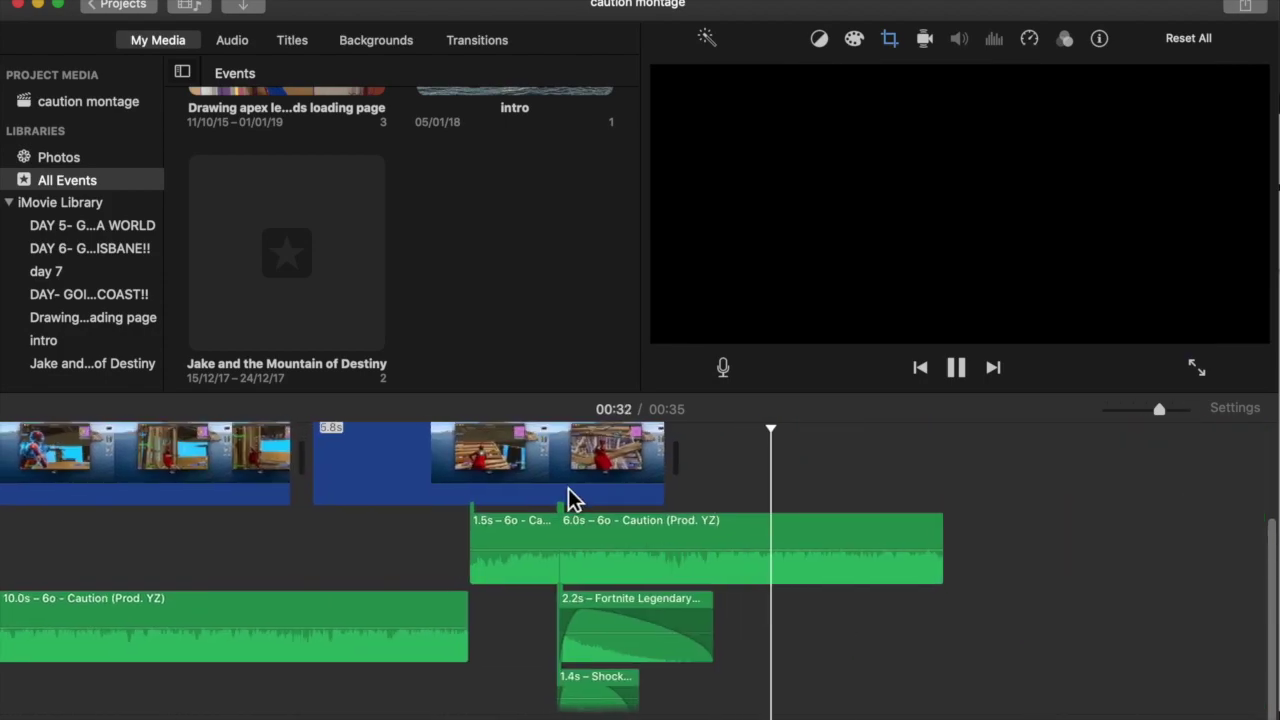
key("space")
- Split the last video clip at about 00:29, right at the elimination
key("super+equal")
key("super+equal")
scroll(360, 450, "left", 5)
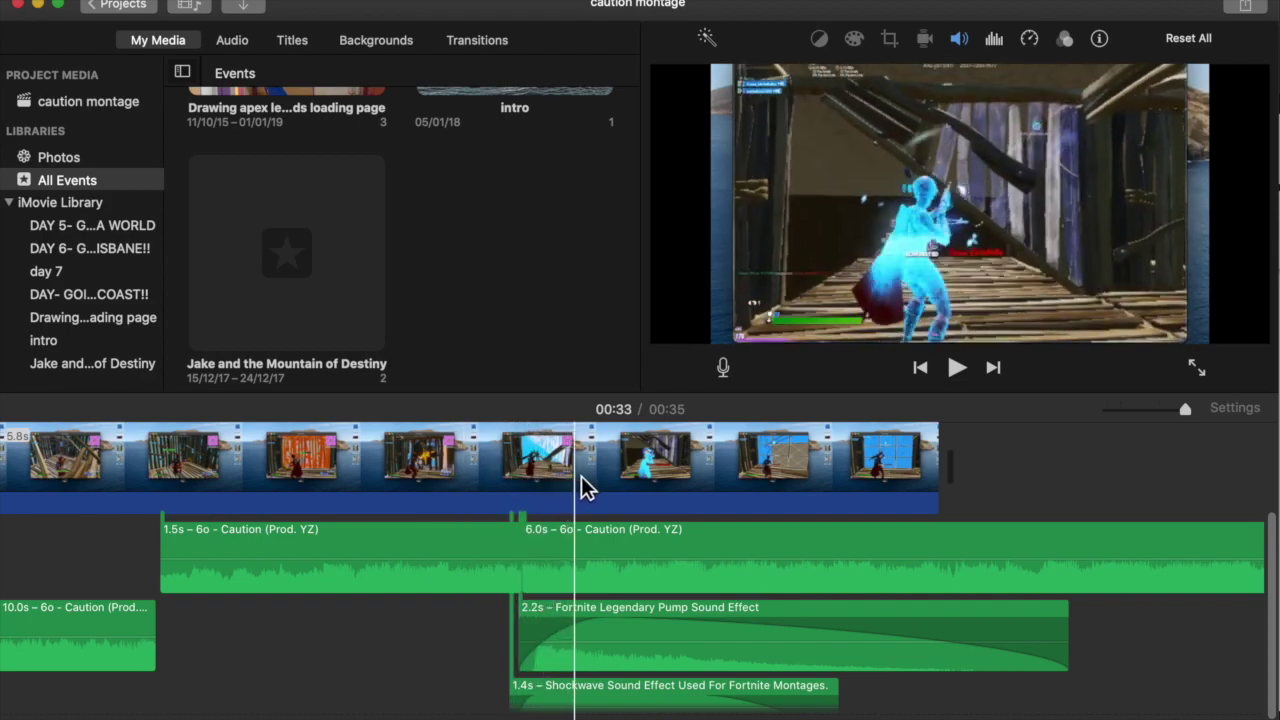
left_click(617, 479)
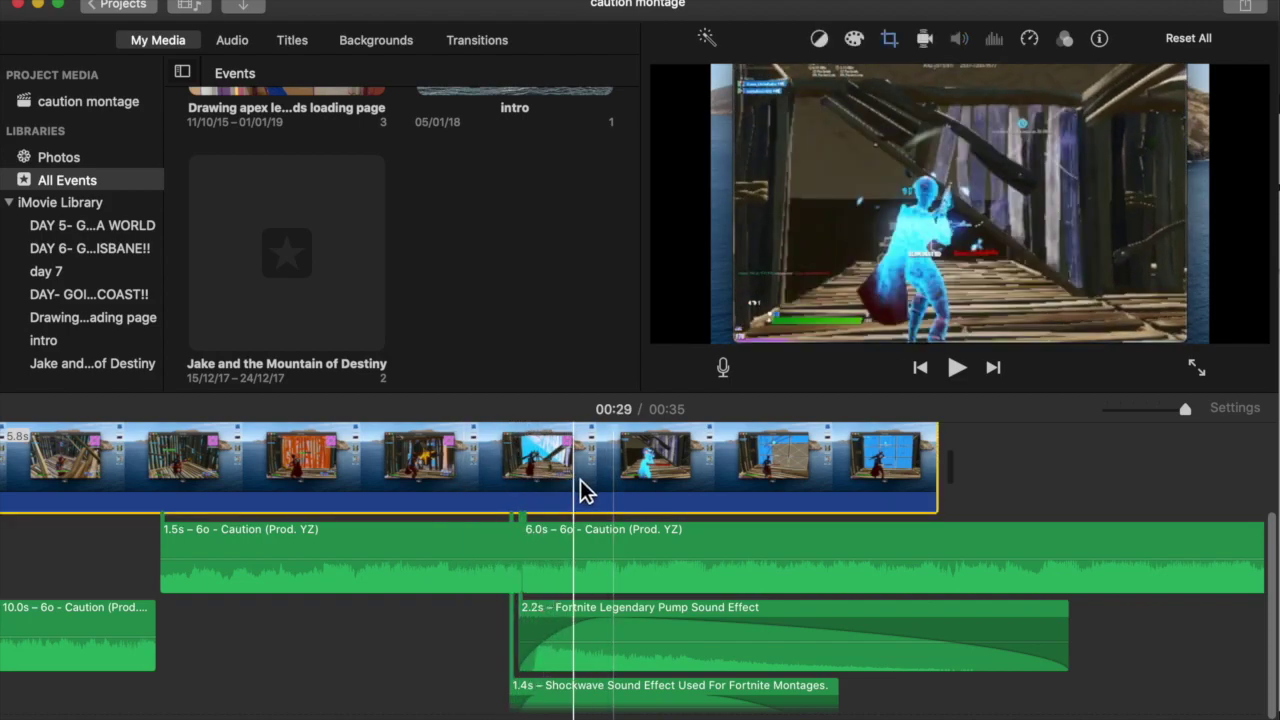
right_click(580, 480)
left_click(598, 564)
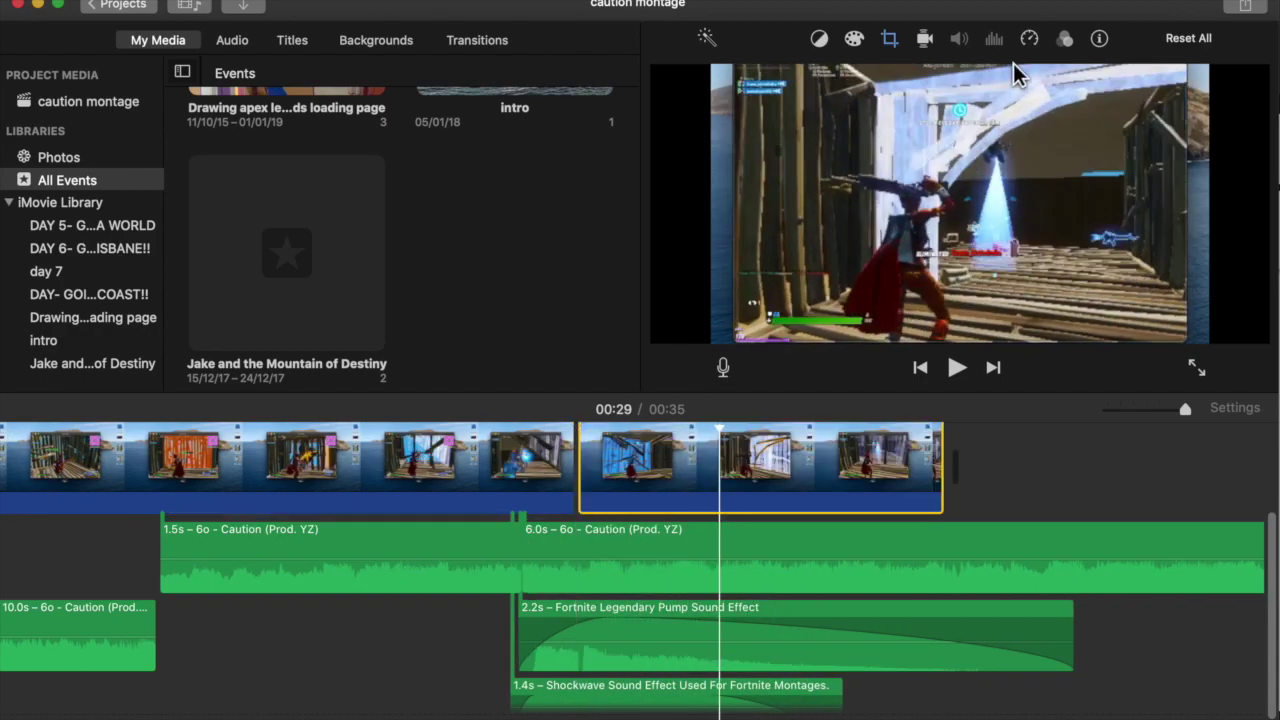
- Set the speed of the video section after the elimination to Slow and play back the slowed ending
left_click(1030, 40)
left_click(787, 77)
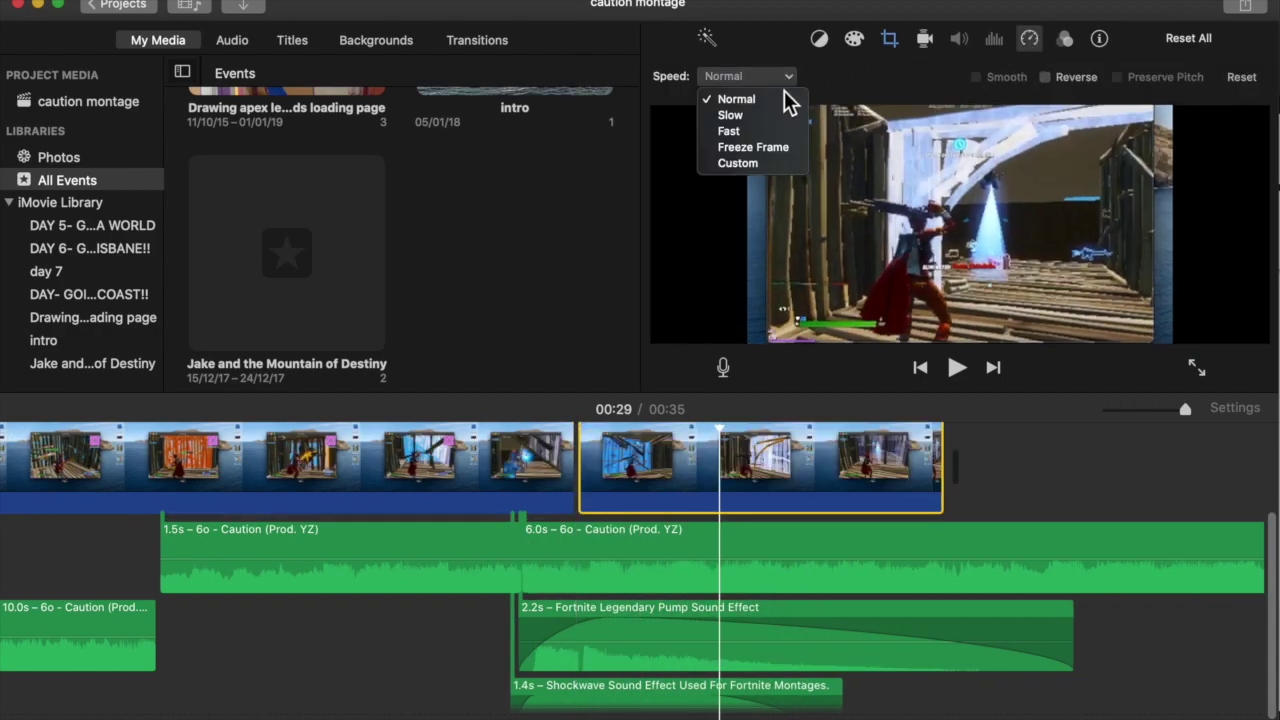
left_click(740, 116)
left_click(536, 460)
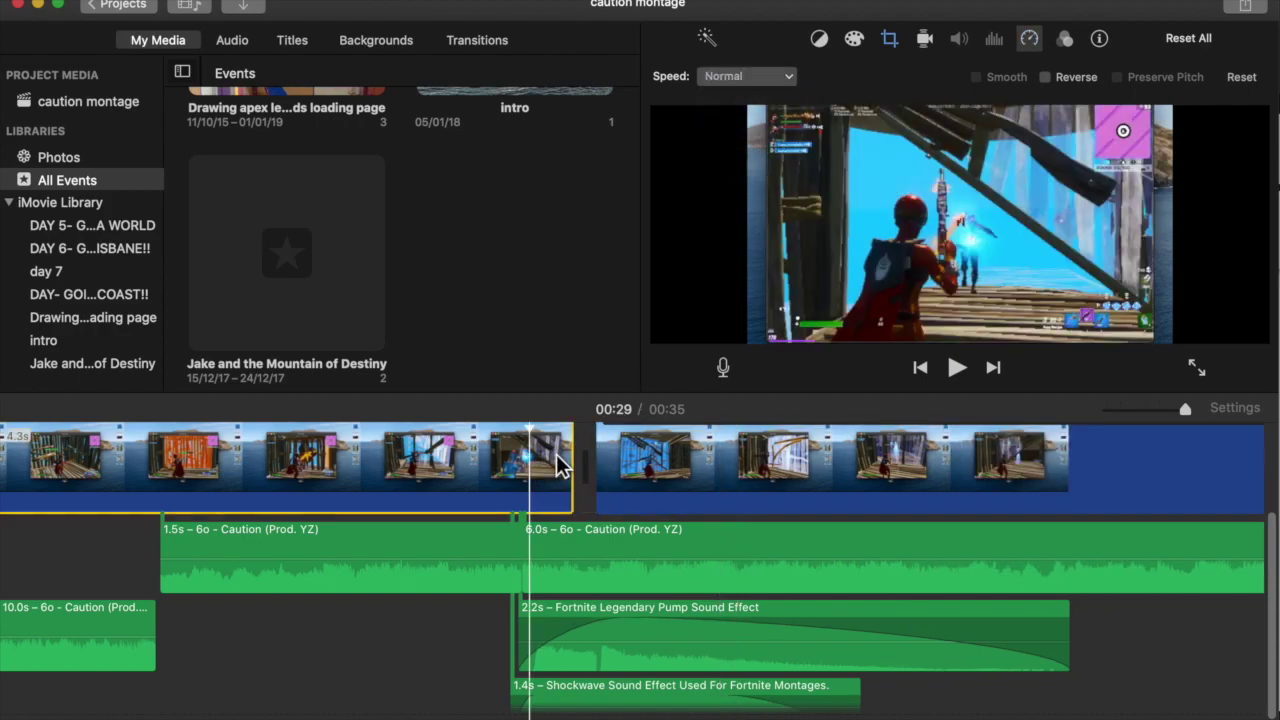
left_click(547, 457)
key("space")
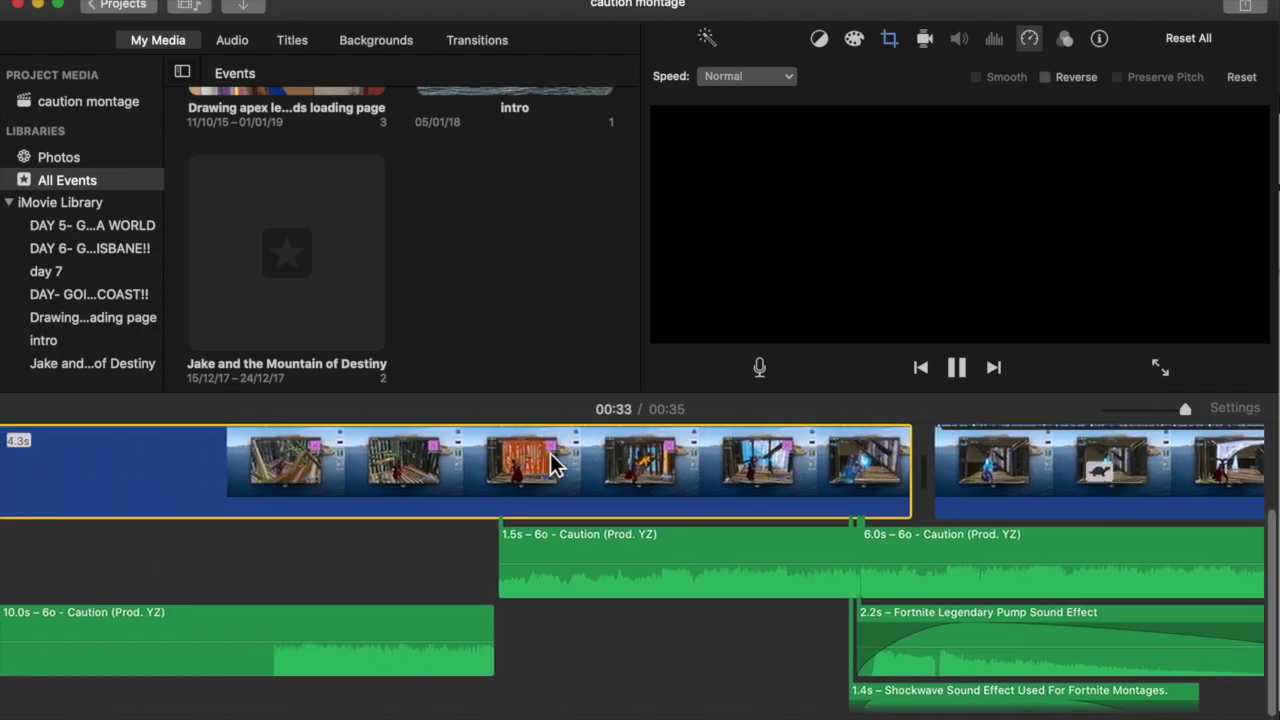
- Play the whole montage from the beginning to review it, and place the playhead at about 00:20
key("super+minus")
key("super+minus")
key("super+minus")
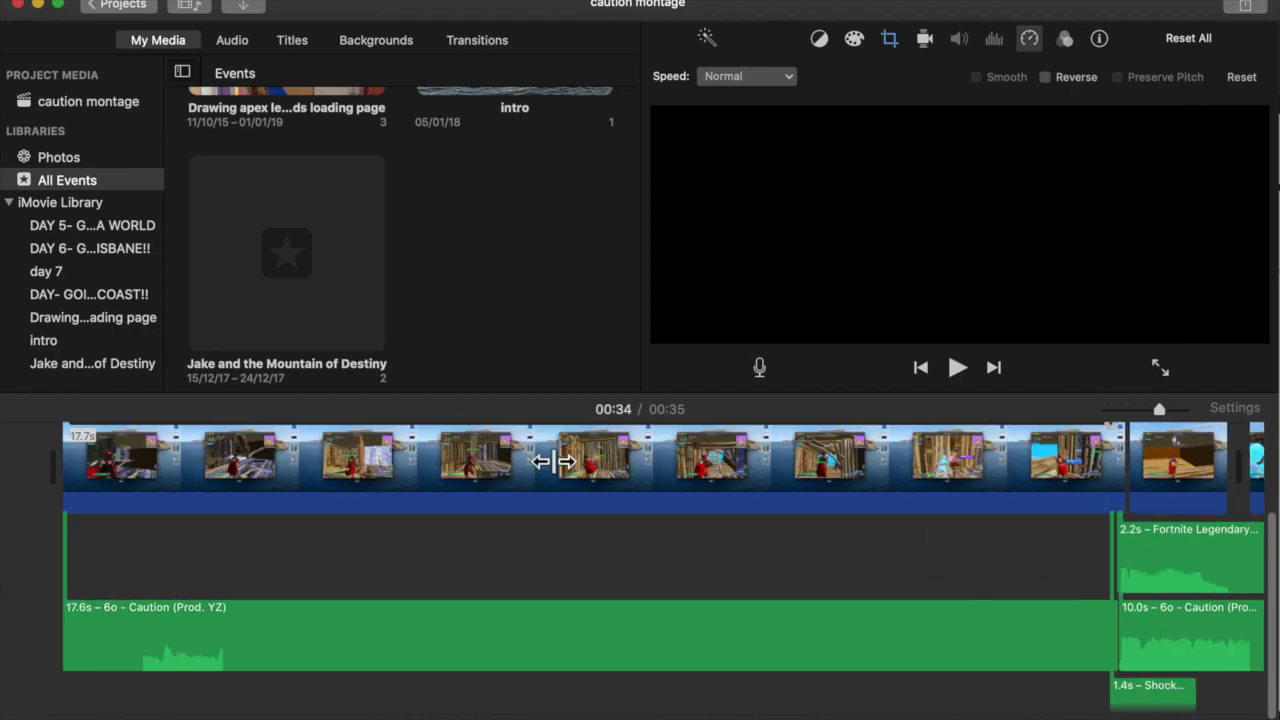
key("Home")
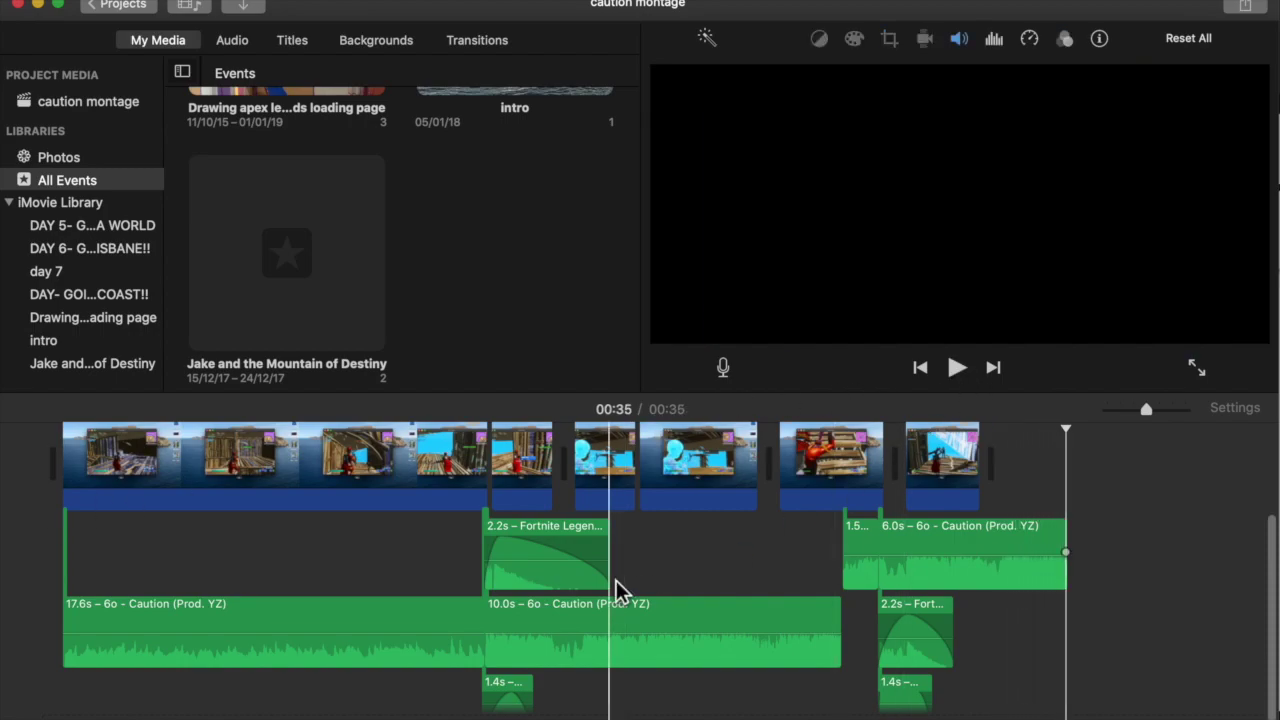
left_click(646, 538)
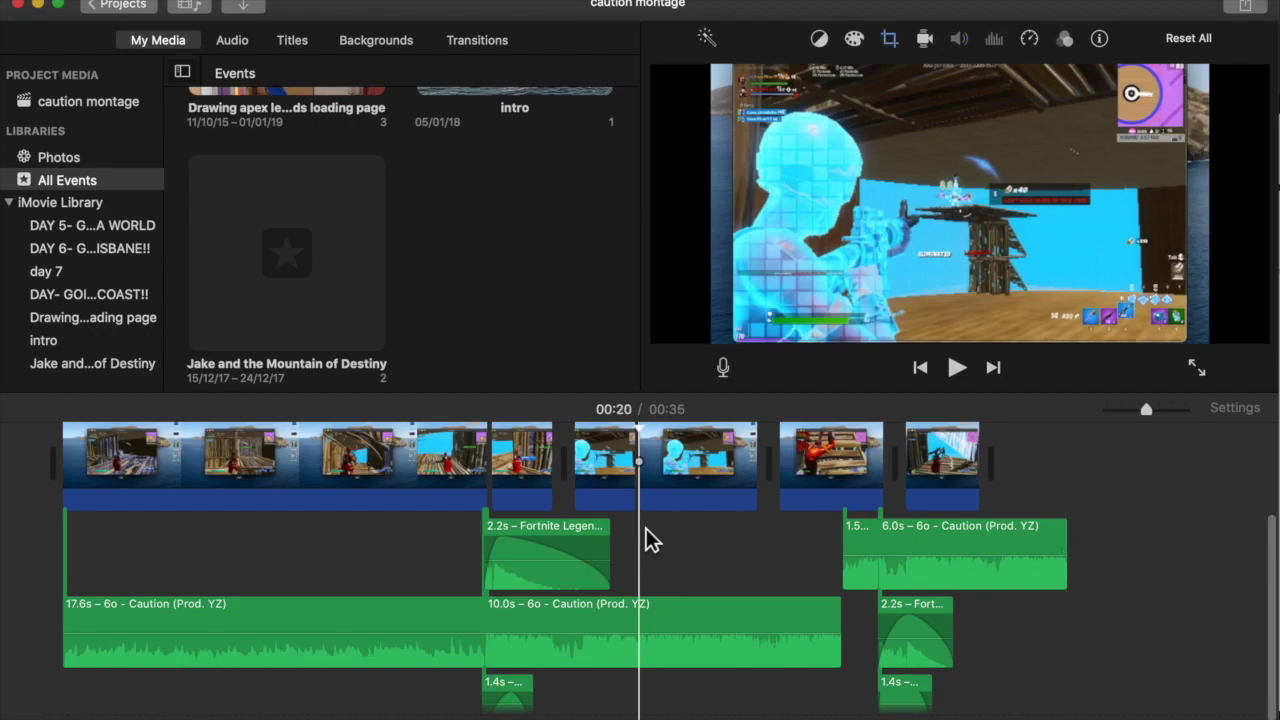